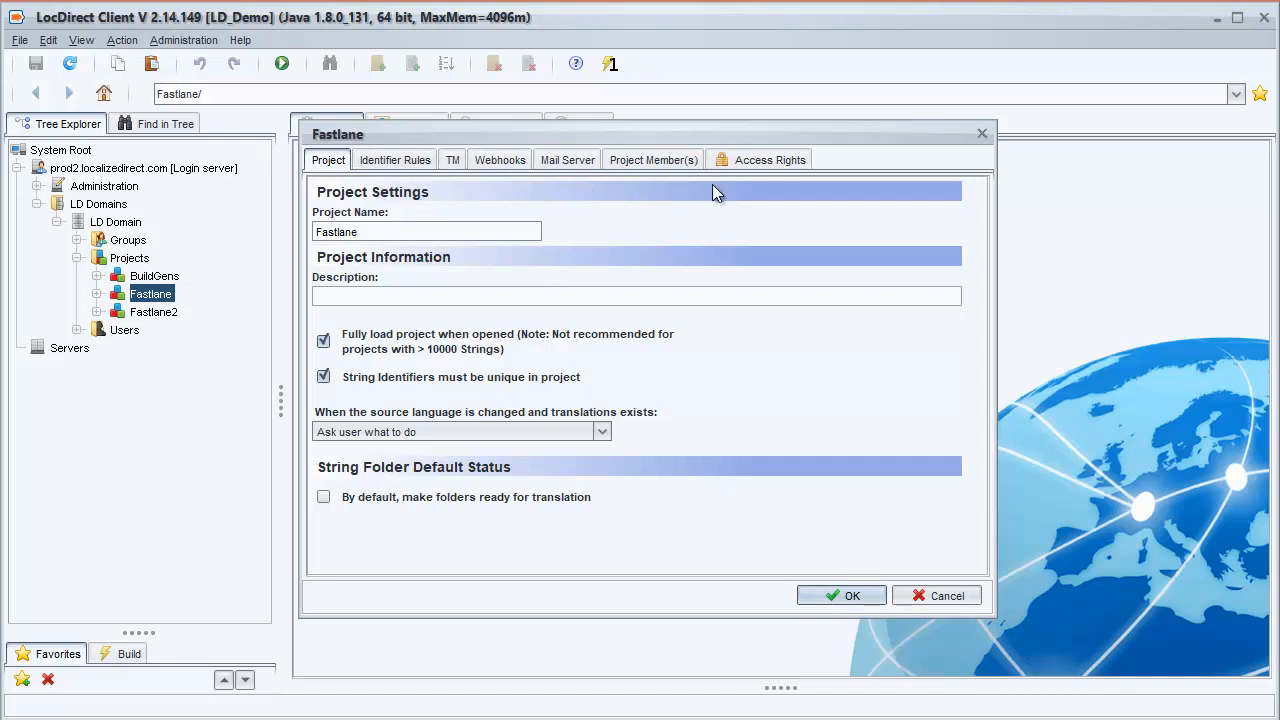
Step: Enable the Fastlane project's translation memory with > 95% Match (Fuzzy match) and Out-of-date (Yellow) status for 100% matches
left_click(456, 161)
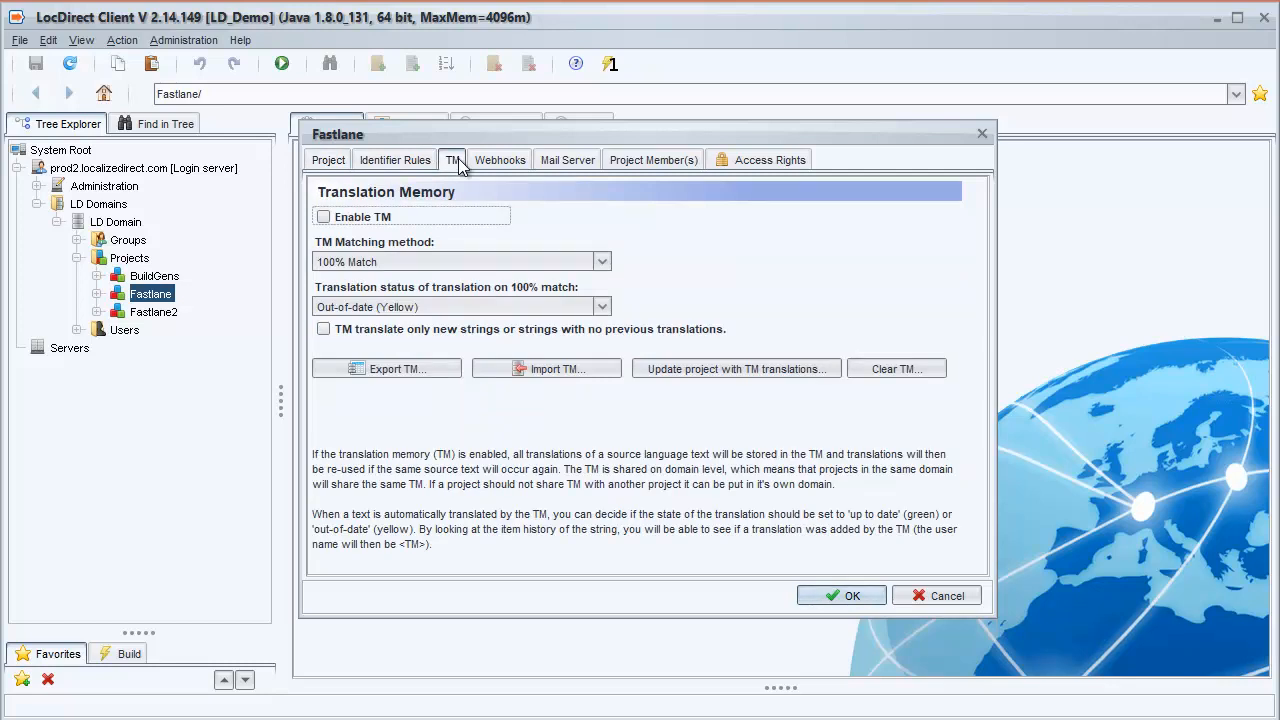
left_click(323, 217)
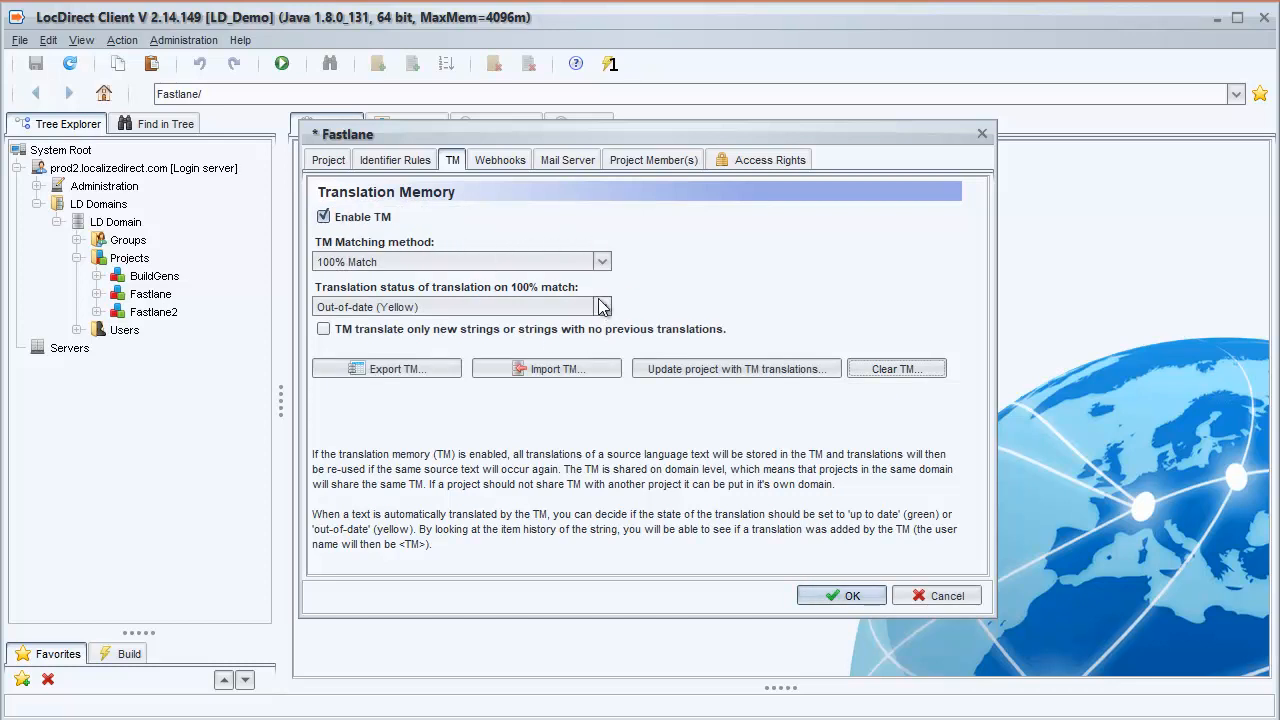
left_click(549, 263)
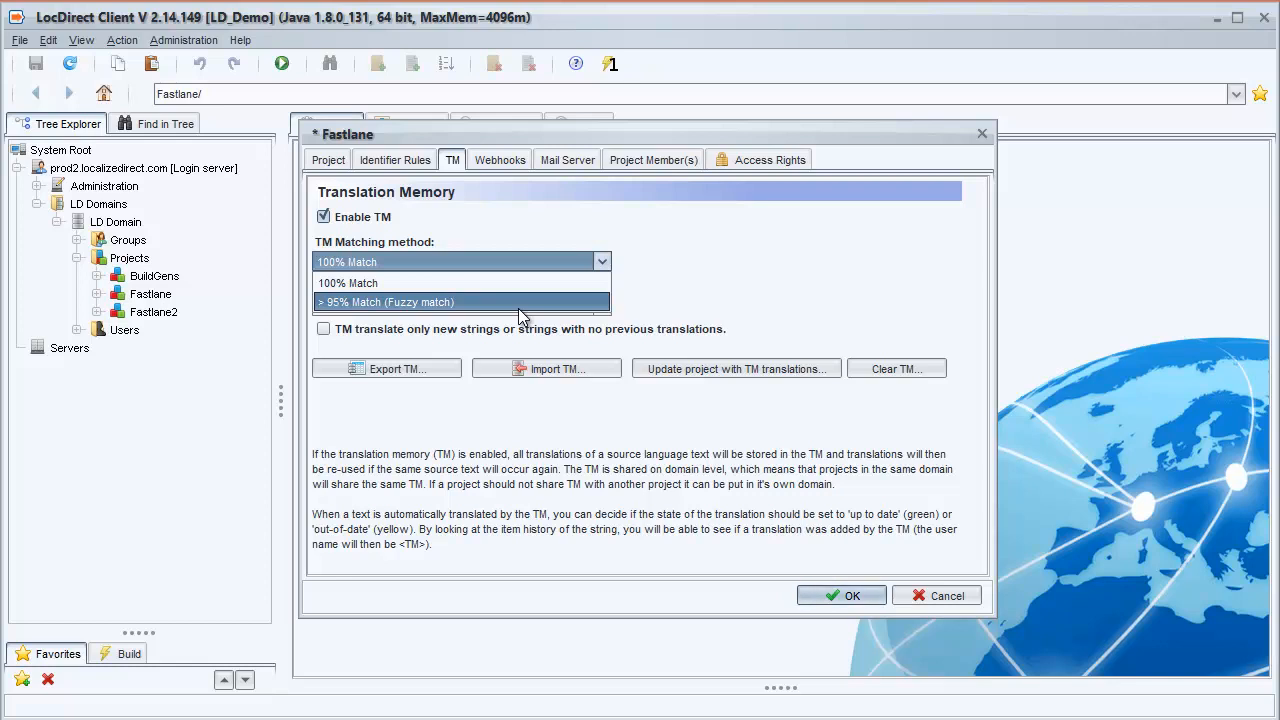
left_click(520, 302)
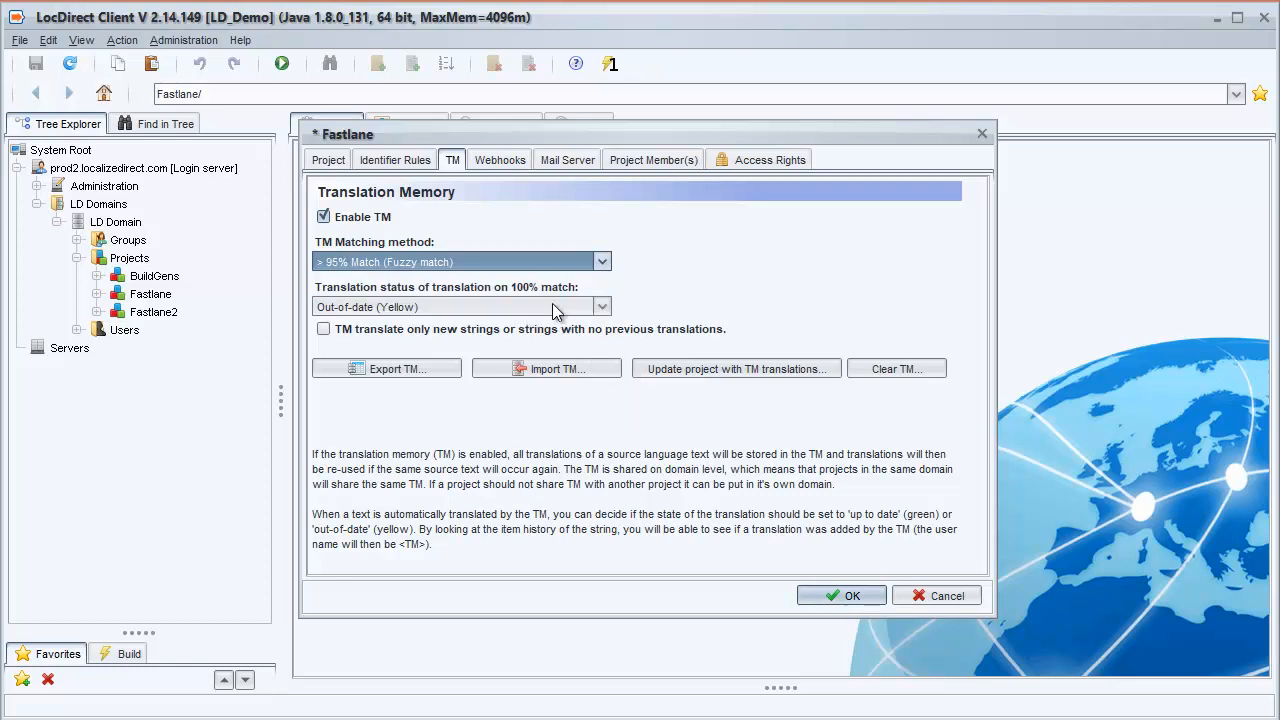
left_click(555, 309)
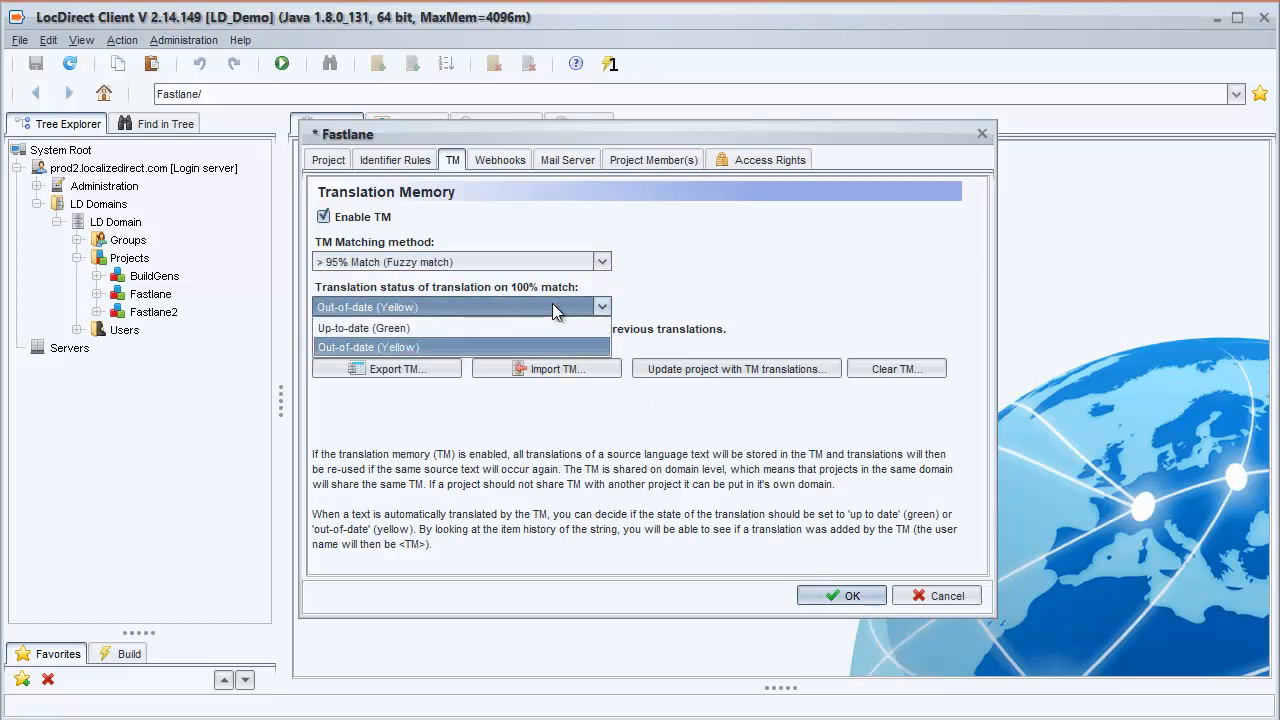
left_click(519, 349)
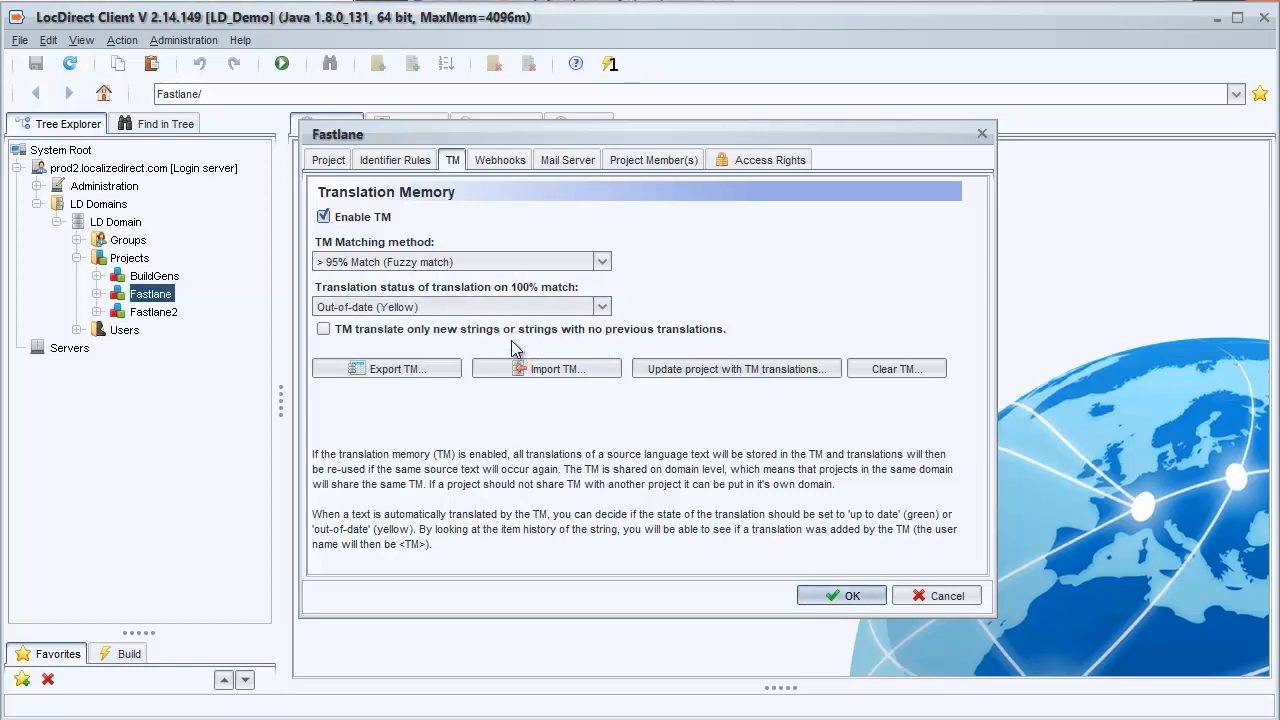
Step: Open the export options for the Fastlane project's translation memory
left_click(435, 366)
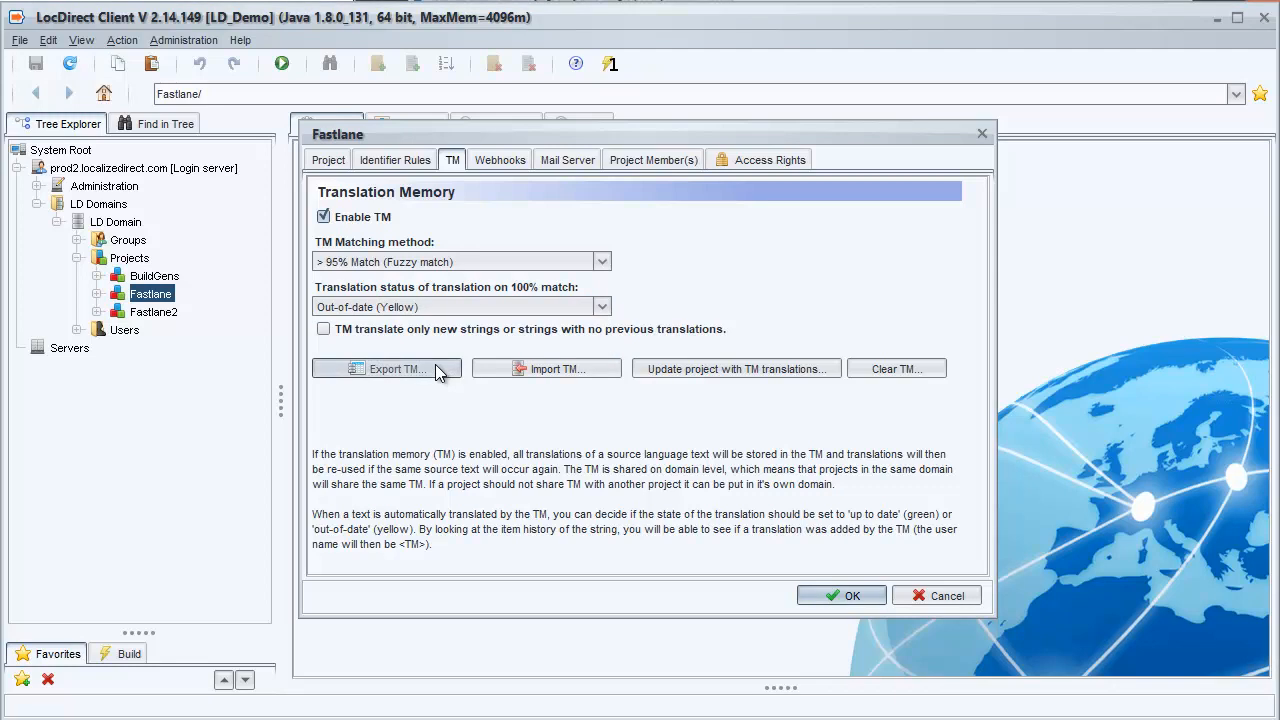
left_click(623, 488)
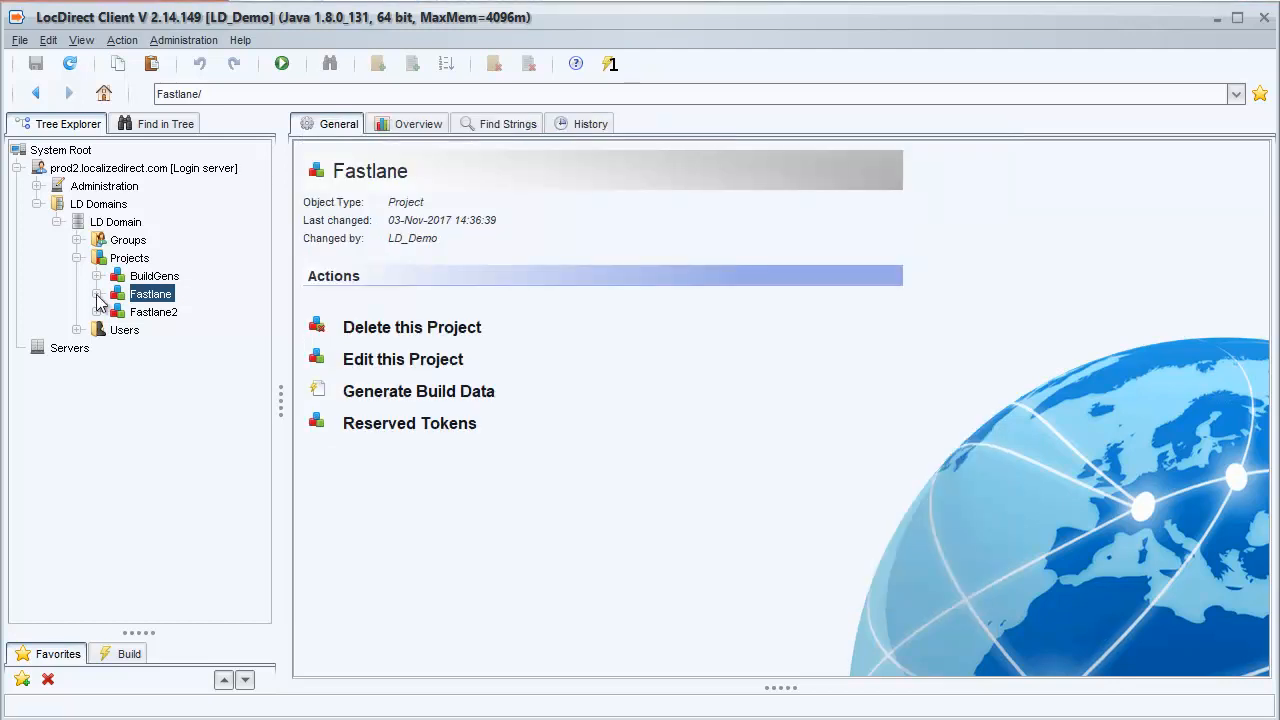
Step: Open the Main strings folder in the Fastlane project's Text Module and select the source text of STR_BRIGHTNESS
left_click(97, 295)
left_click(117, 384)
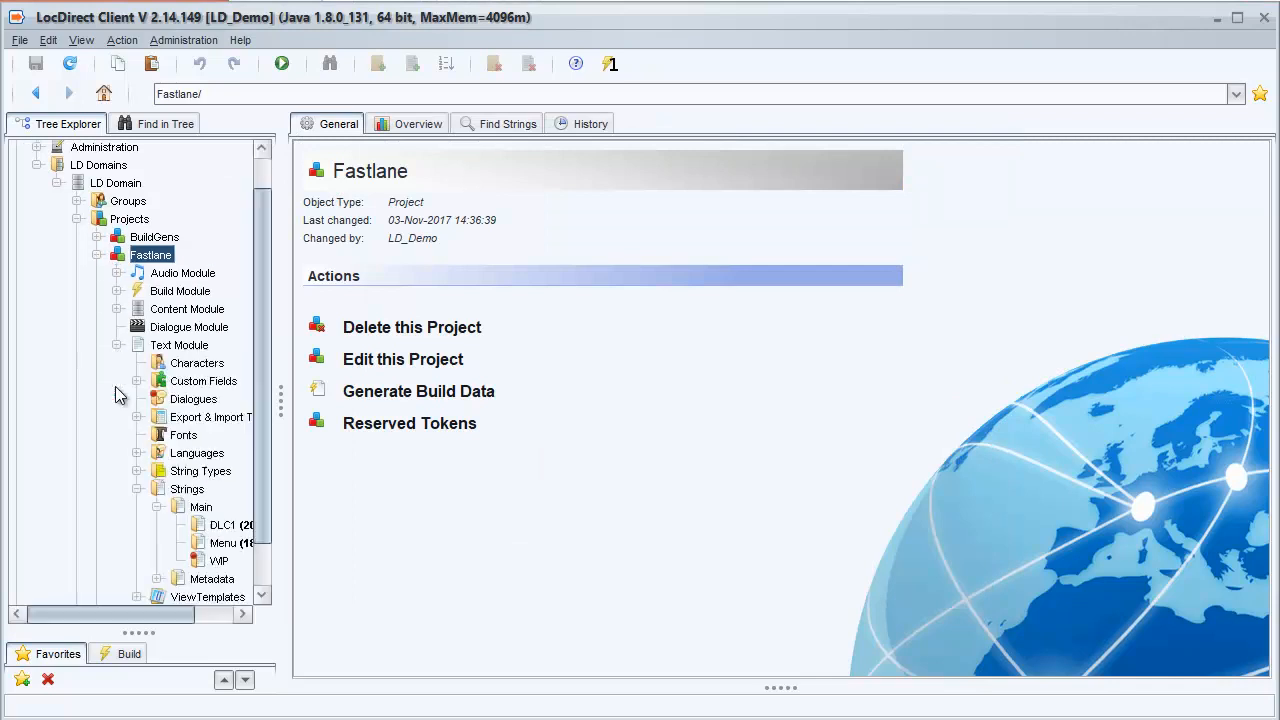
left_click(201, 507)
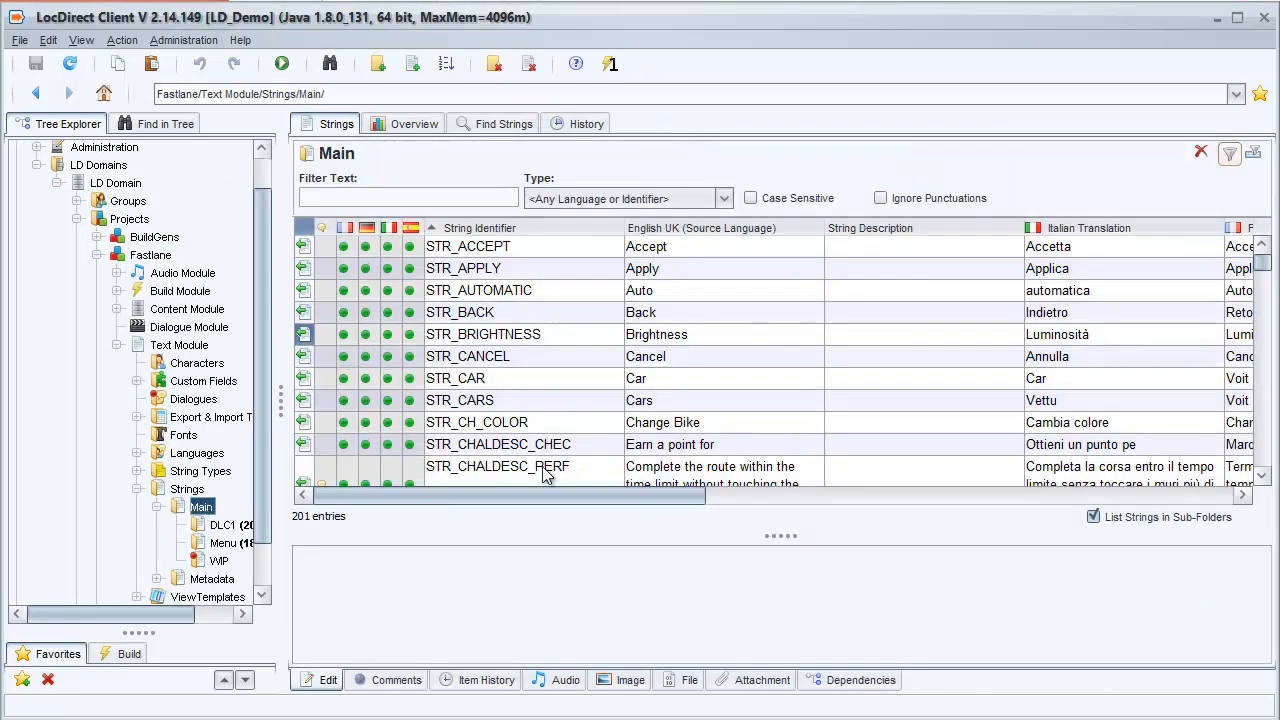
left_click(667, 342)
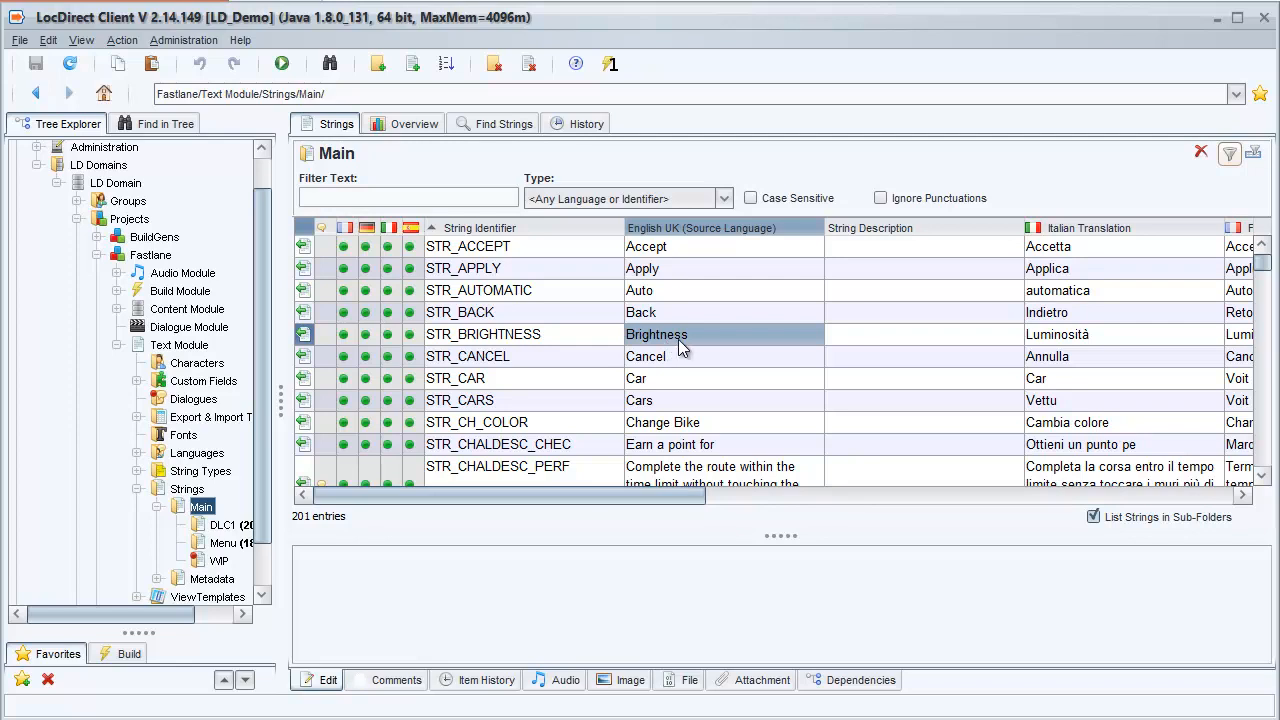
Step: Insert a new string above STR_CANCEL and give it the identifier STR_BRIGHTNESS2, based on STR_BRIGHTNESS
left_click(366, 357)
left_click(303, 356)
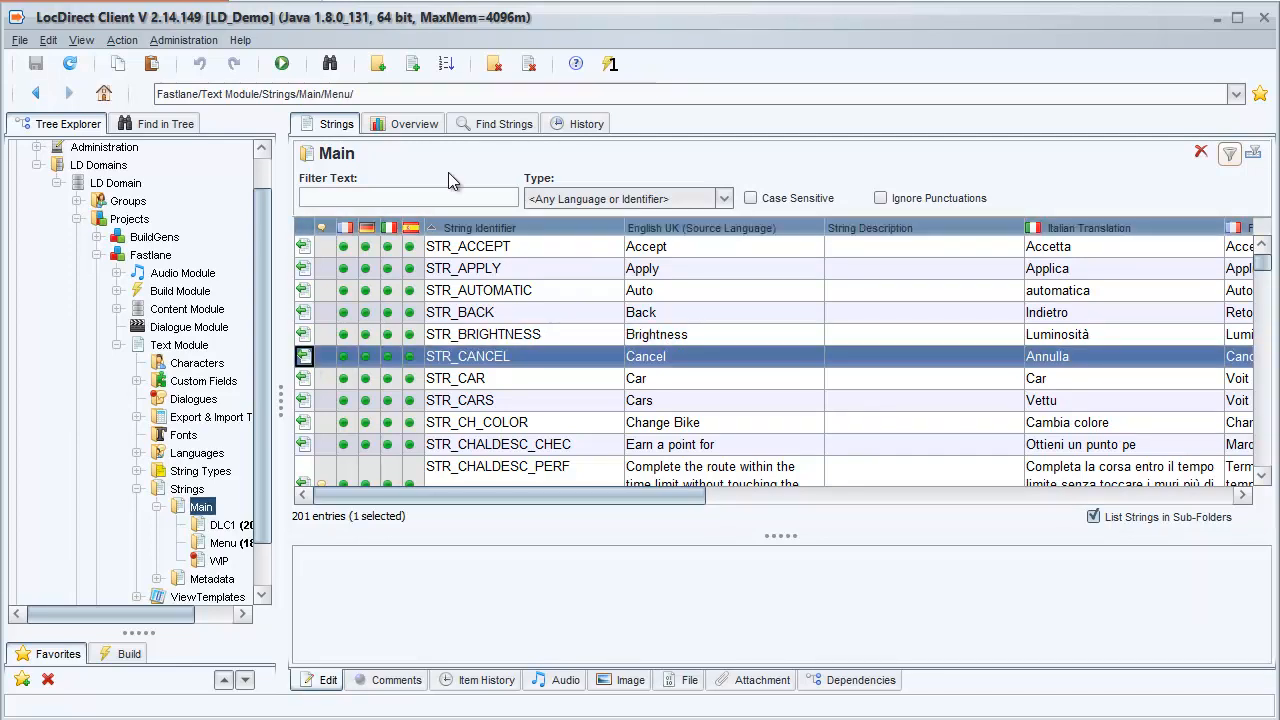
left_click(413, 63)
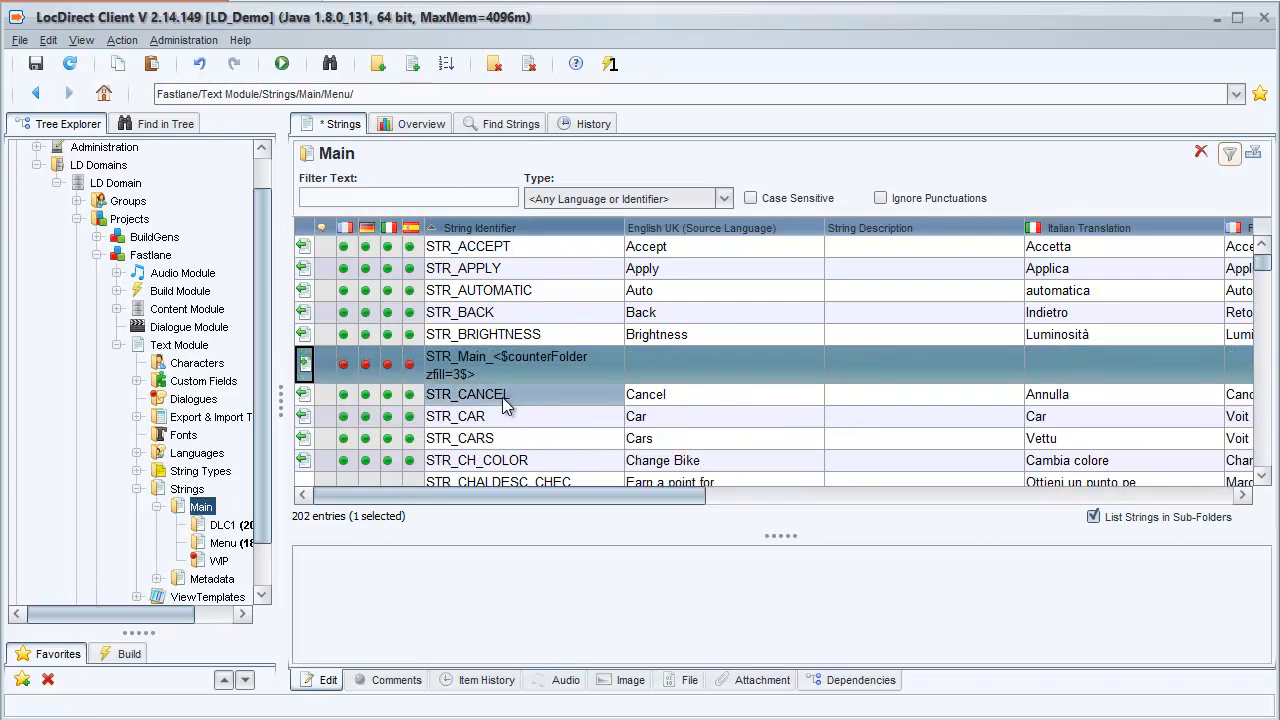
left_click(545, 337)
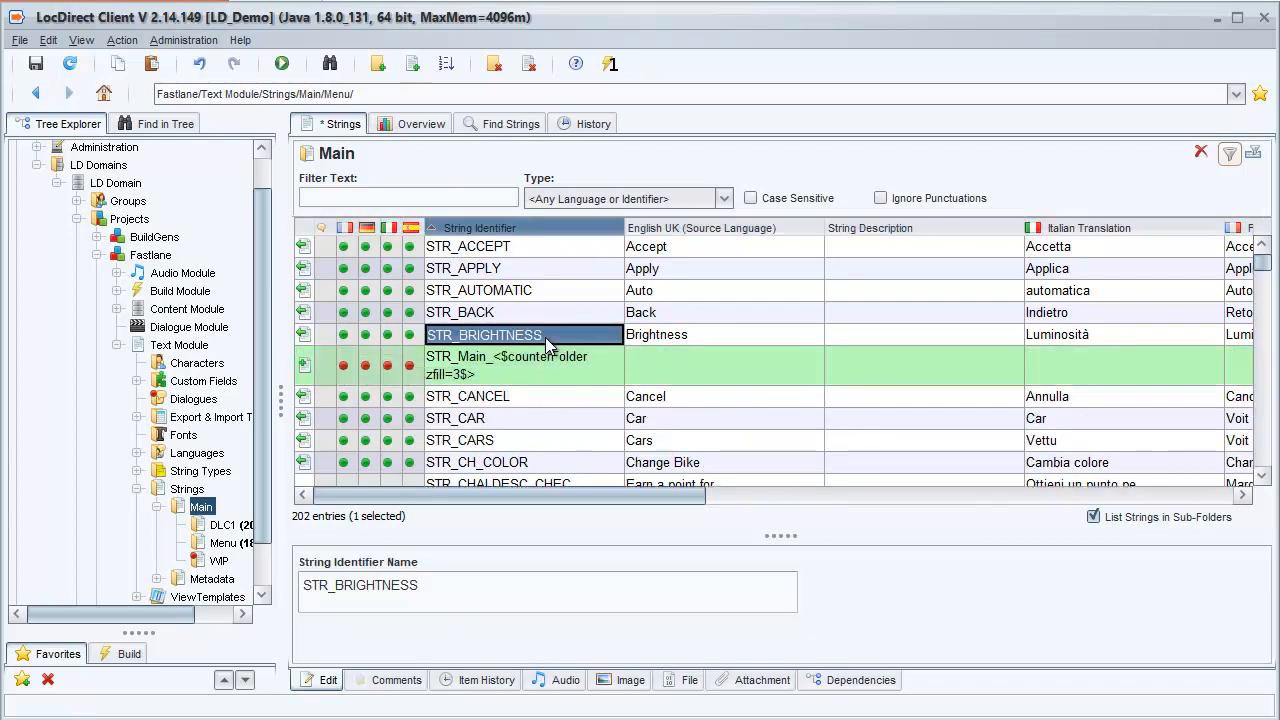
key("Down")
type("STR_BRIGHTNESS")
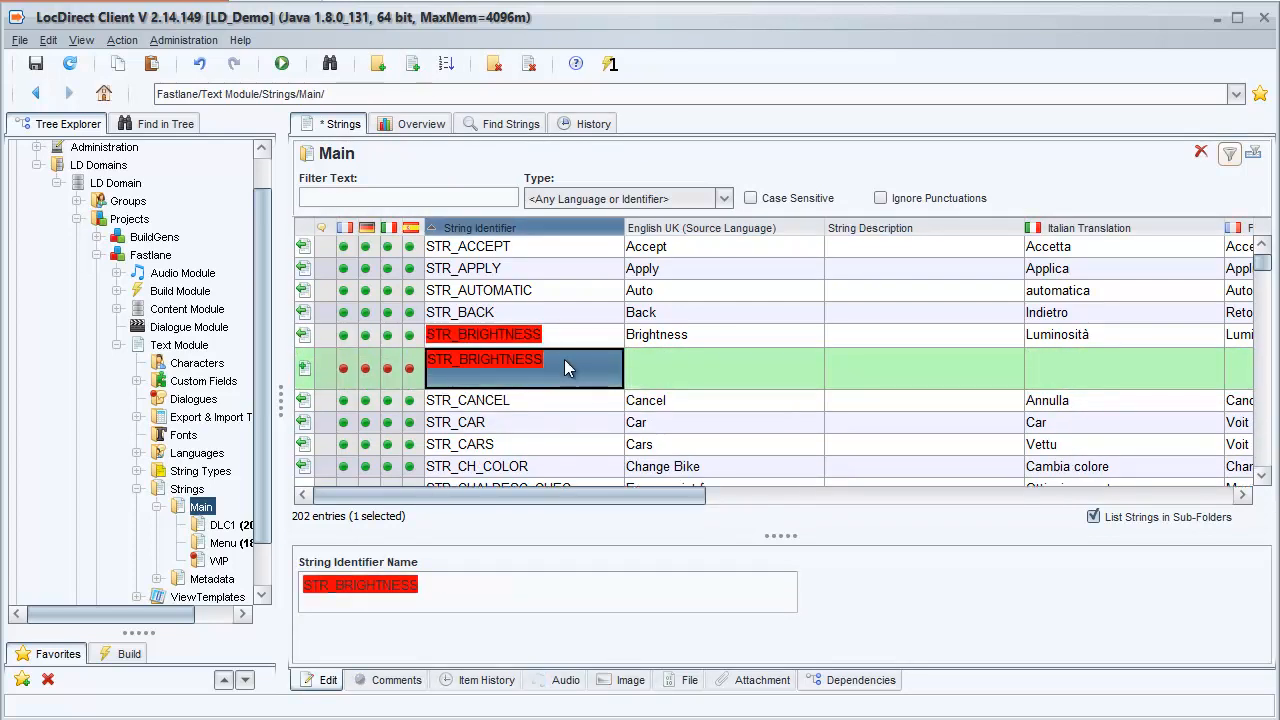
double_click(565, 360)
type("2")
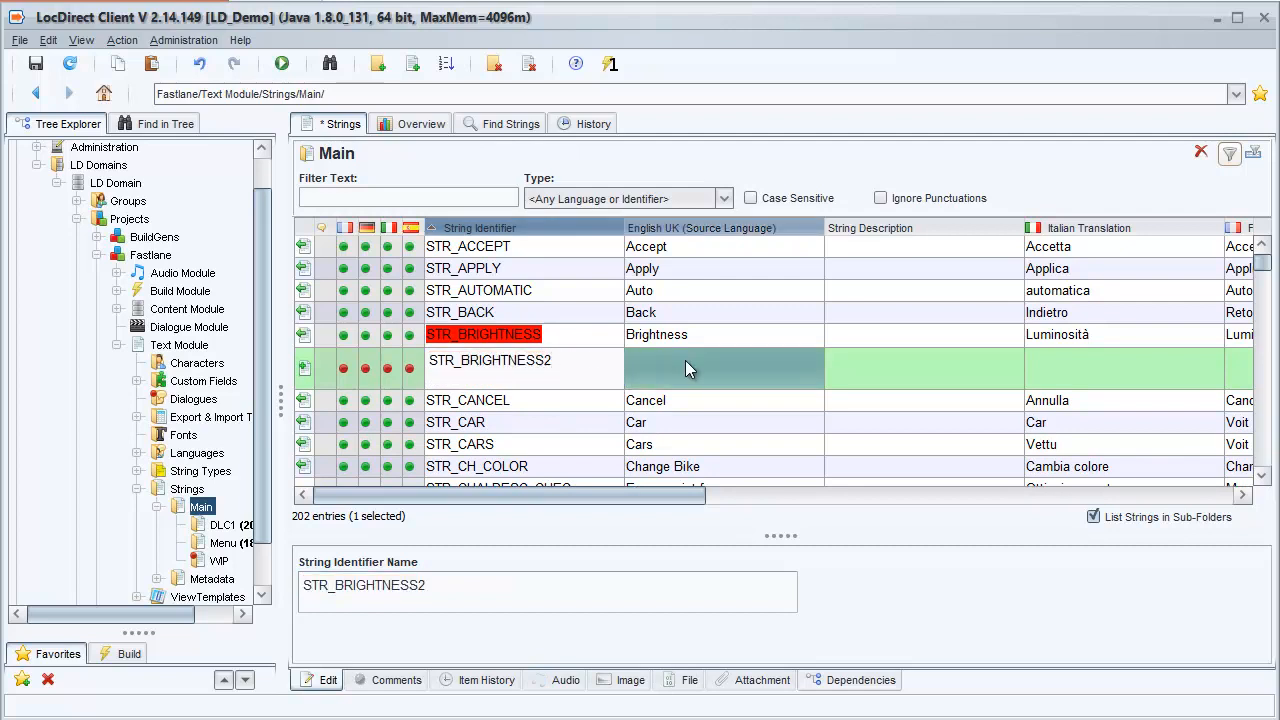
Step: Copy the English UK source text "Brightness" from STR_BRIGHTNESS into STR_BRIGHTNESS2 and save
left_click(698, 336)
key("ctrl+c")
left_click(707, 365)
key("ctrl+v")
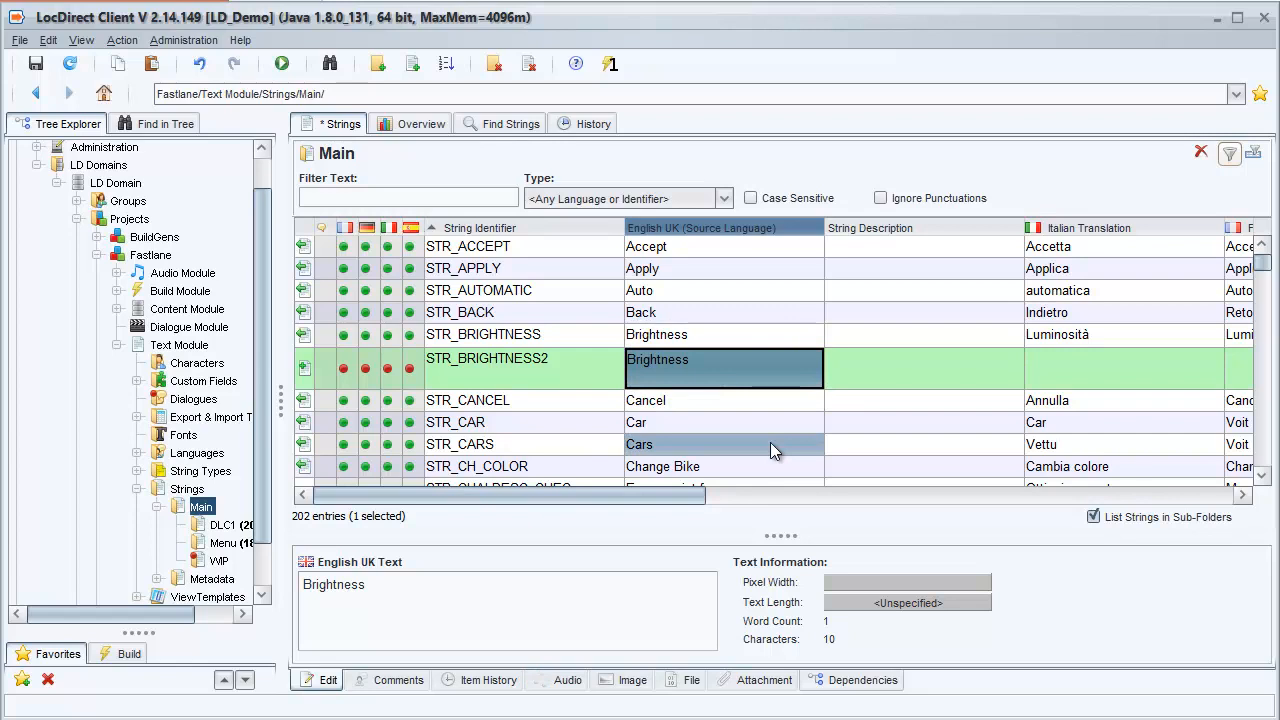
key("ctrl+s")
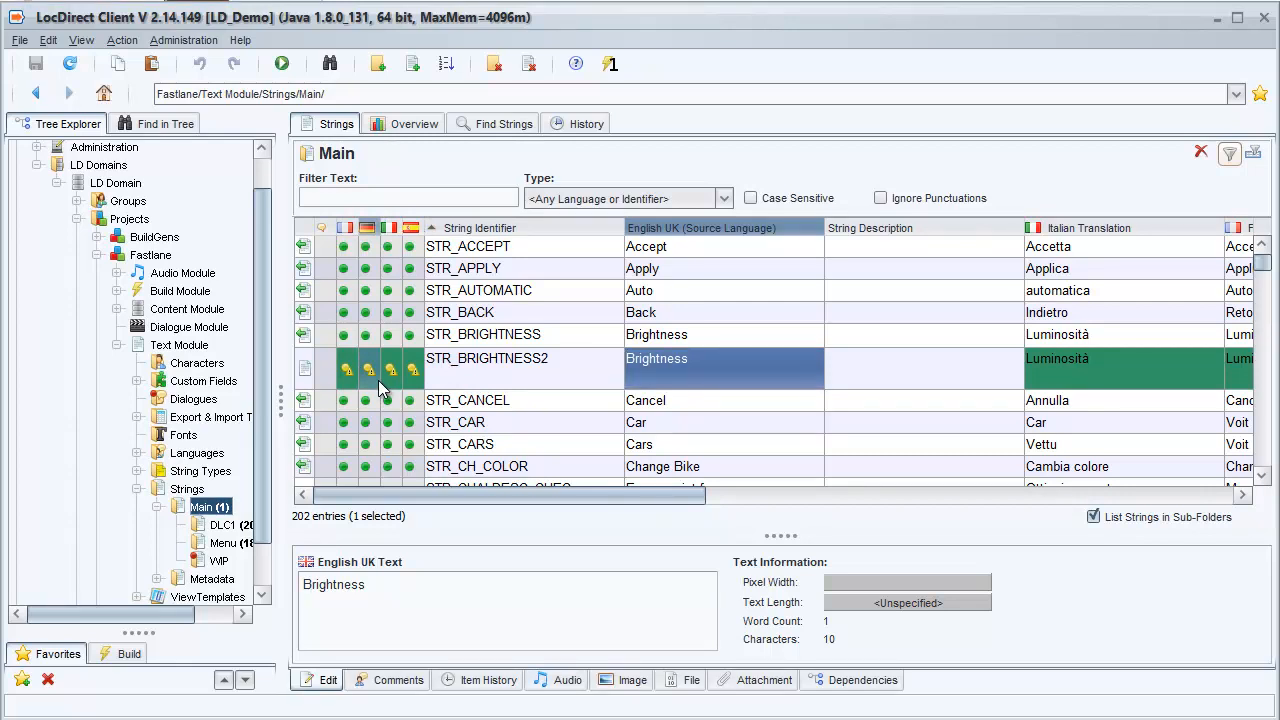
Step: Examine the item history of STR_BRIGHTNESS2 to see who created each translation
left_click(472, 688)
left_click_drag(786, 534, 783, 428)
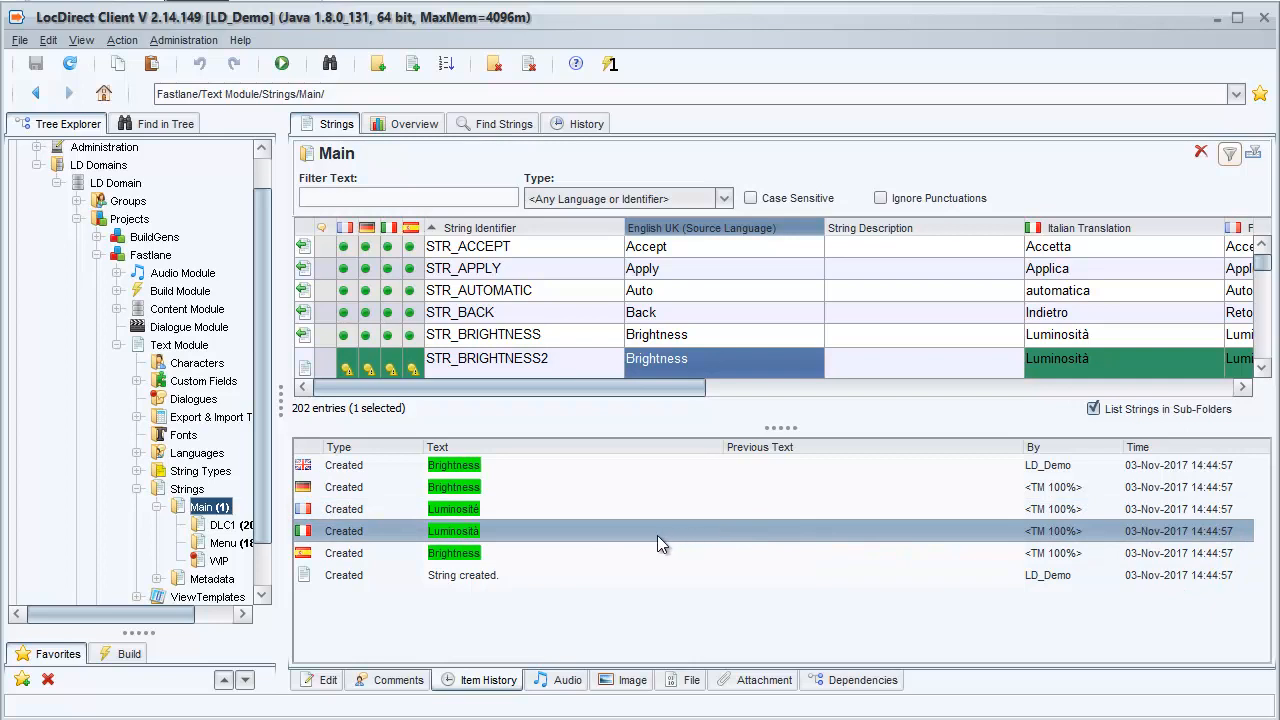
left_click_drag(757, 430, 766, 541)
Step: Insert another string above STR_CANCEL and give it the identifier STR_BRIGHTNESS3, based on STR_BRIGHTNESS2
left_click(475, 402)
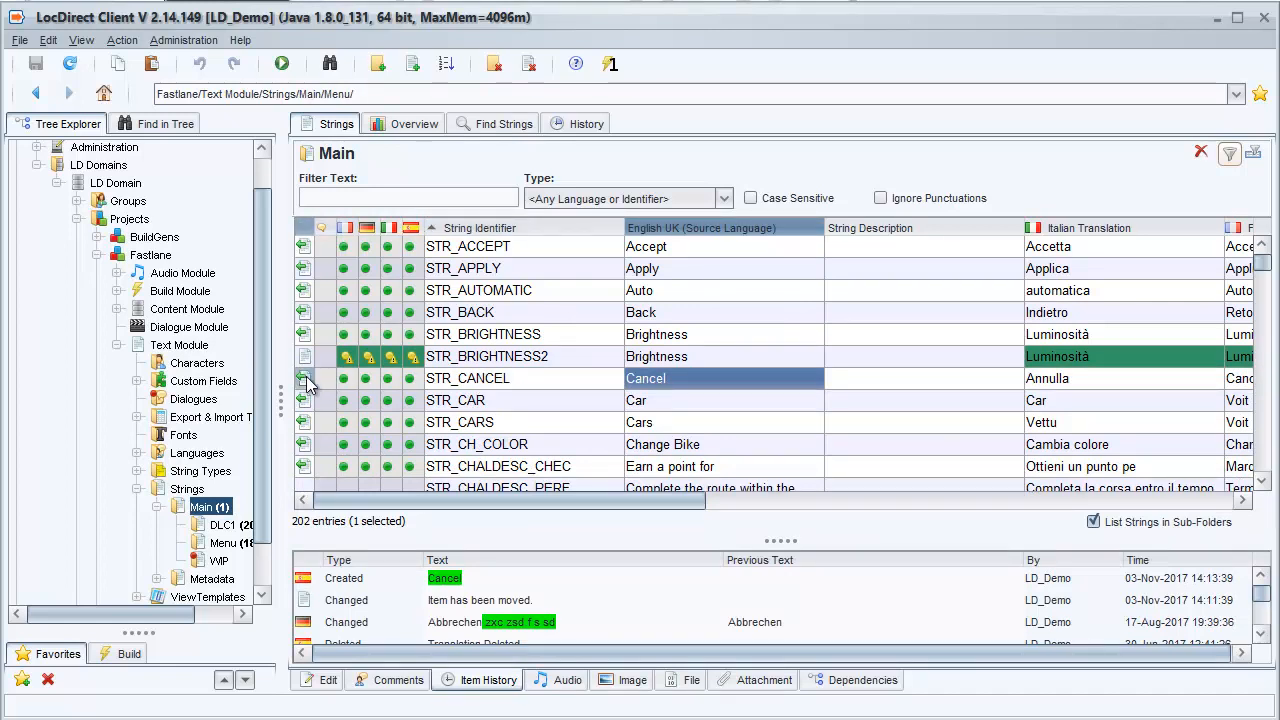
left_click(305, 378)
left_click(413, 65)
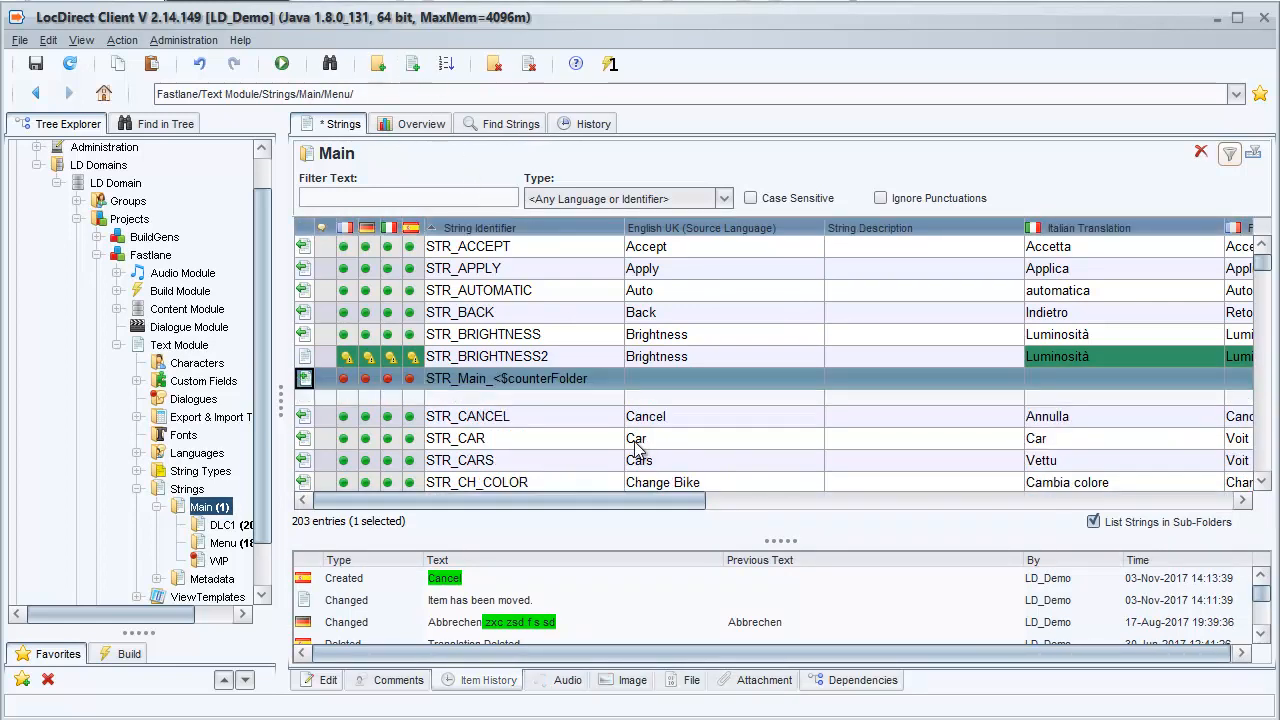
left_click(528, 360)
left_click(516, 382)
key("ctrl+v")
double_click(573, 390)
key("End")
key("BackSpace")
type("3")
Step: Set the English UK source text of STR_BRIGHTNESS3 to "Brightness!" by adapting the text of STR_BRIGHTNESS2, and save
left_click(733, 363)
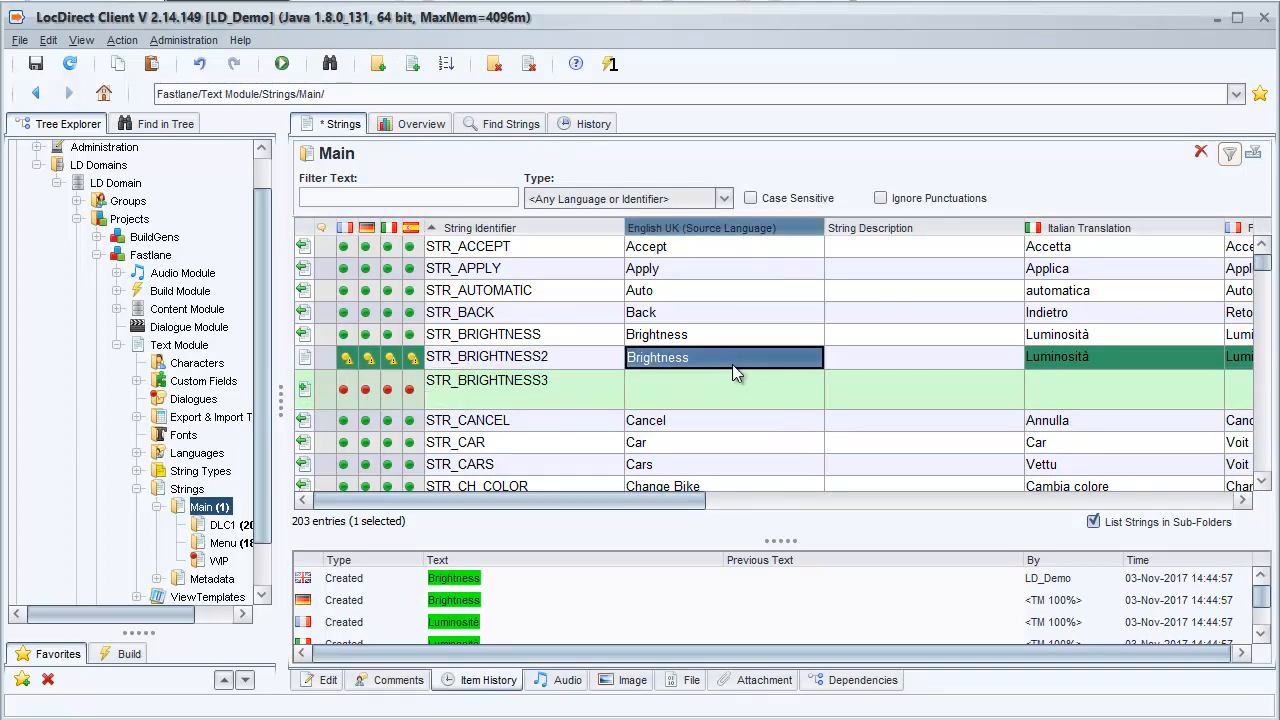
key("ctrl+c")
left_click(717, 385)
key("ctrl+v")
double_click(734, 387)
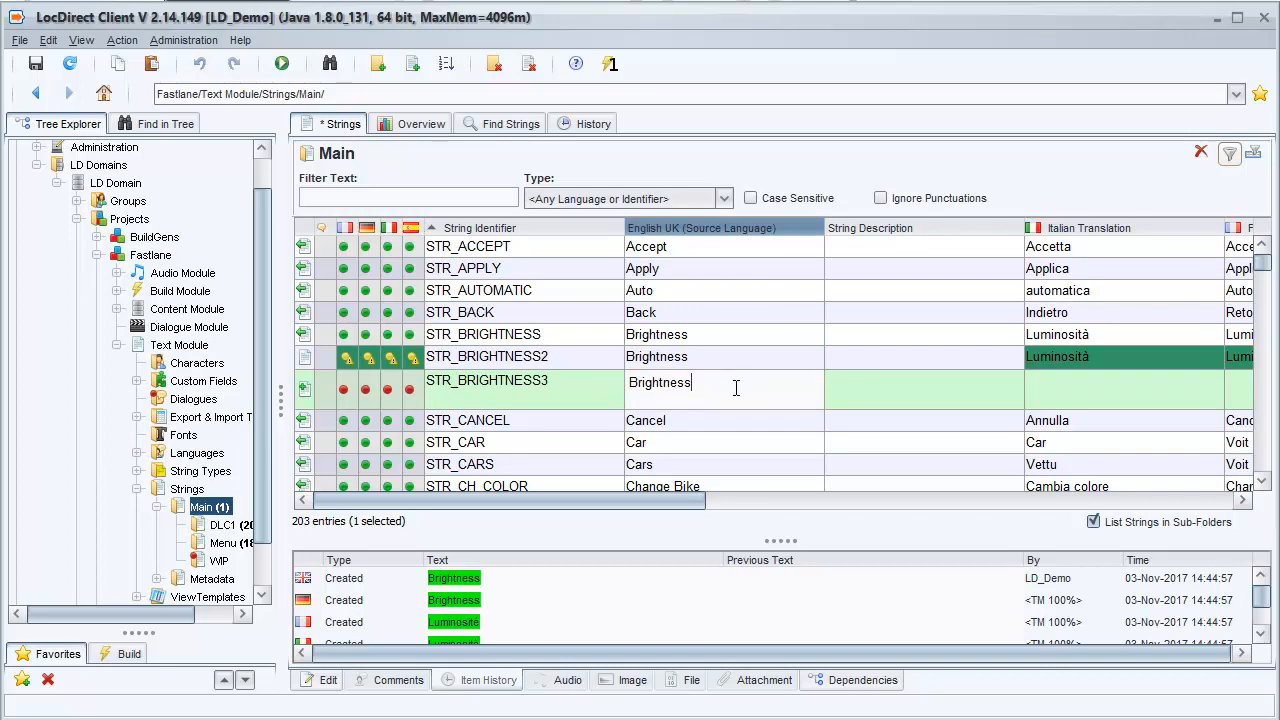
type("!")
key("ctrl+s")
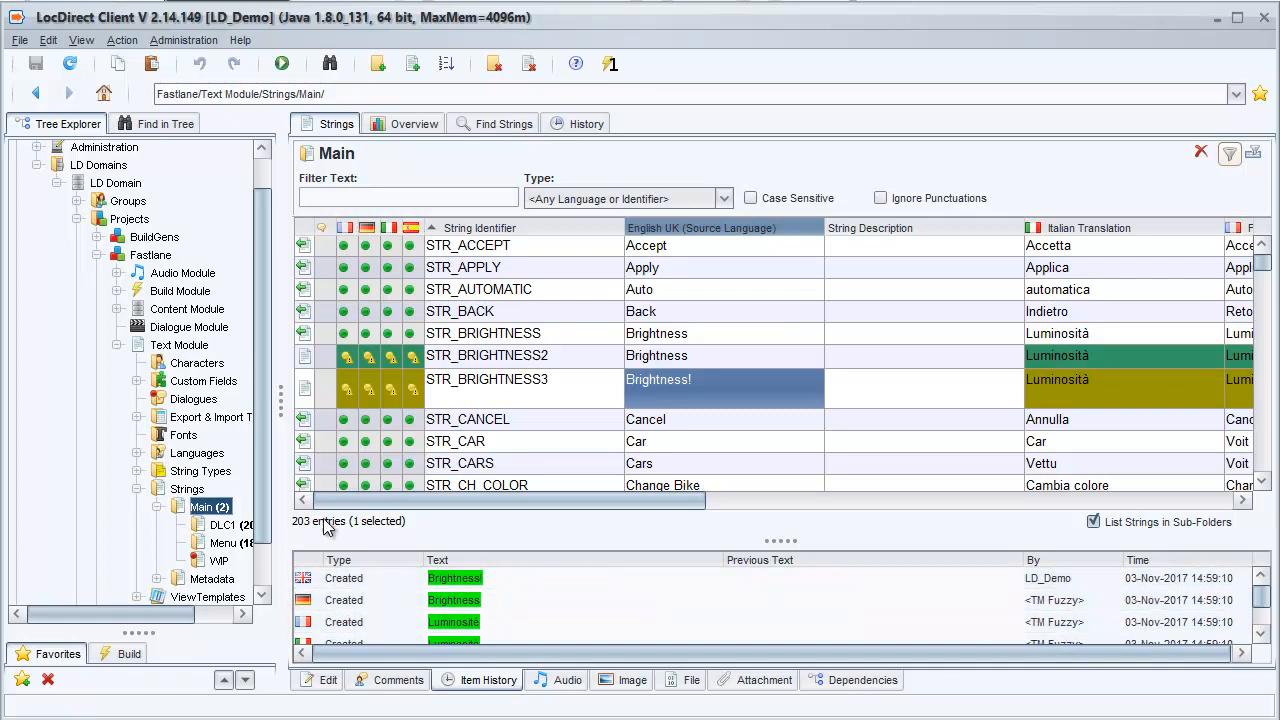
Step: Run the German DemoProject Export string template to export the translations in Excel format (.xlsx)
left_click(137, 417)
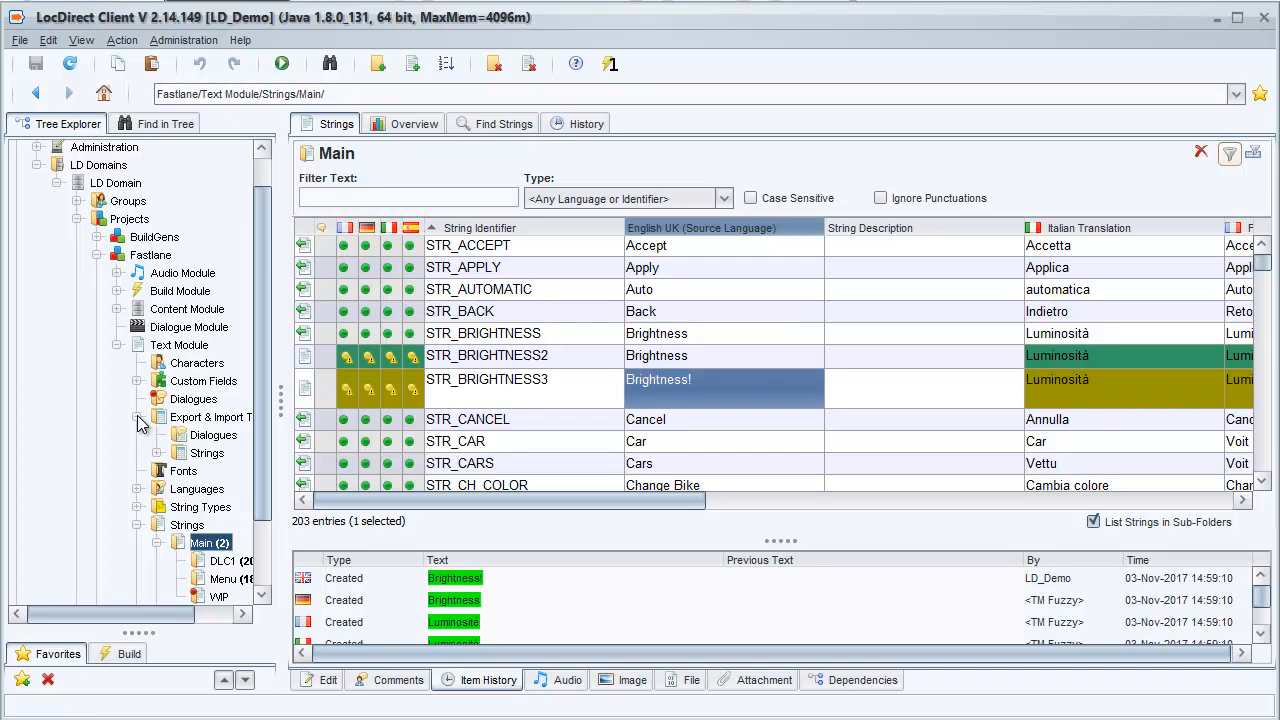
left_click(156, 453)
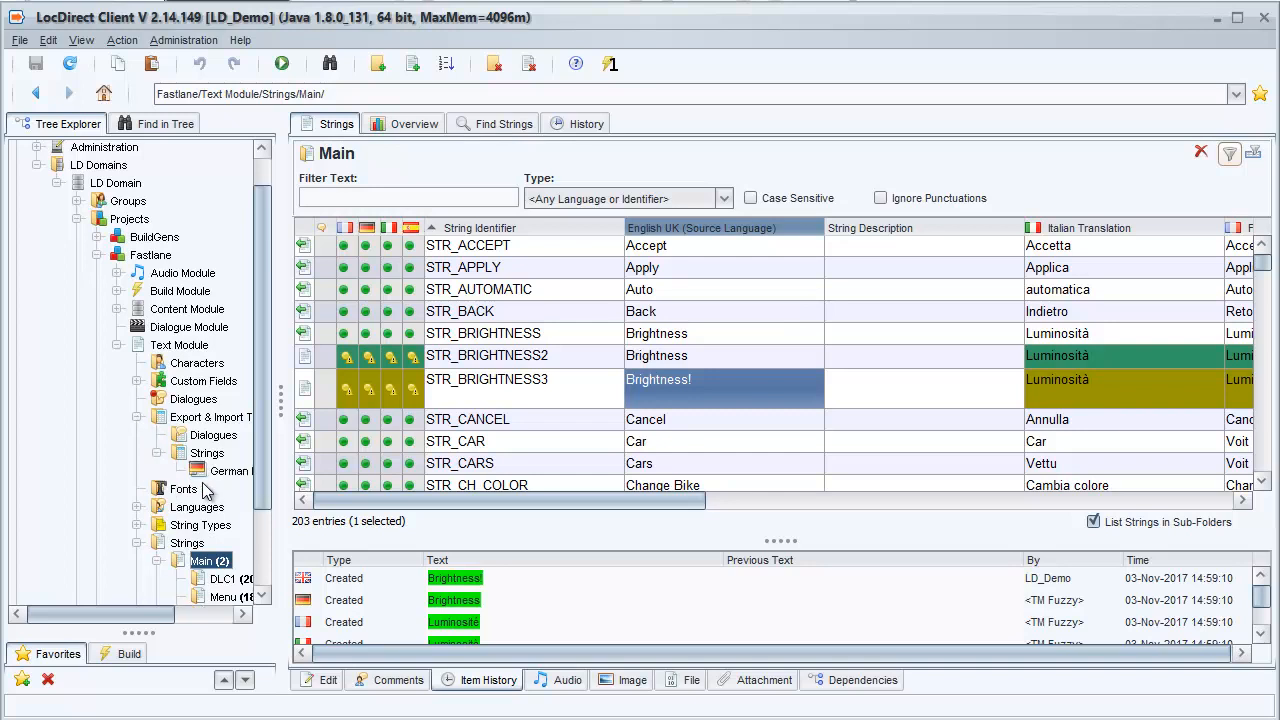
left_click(216, 473)
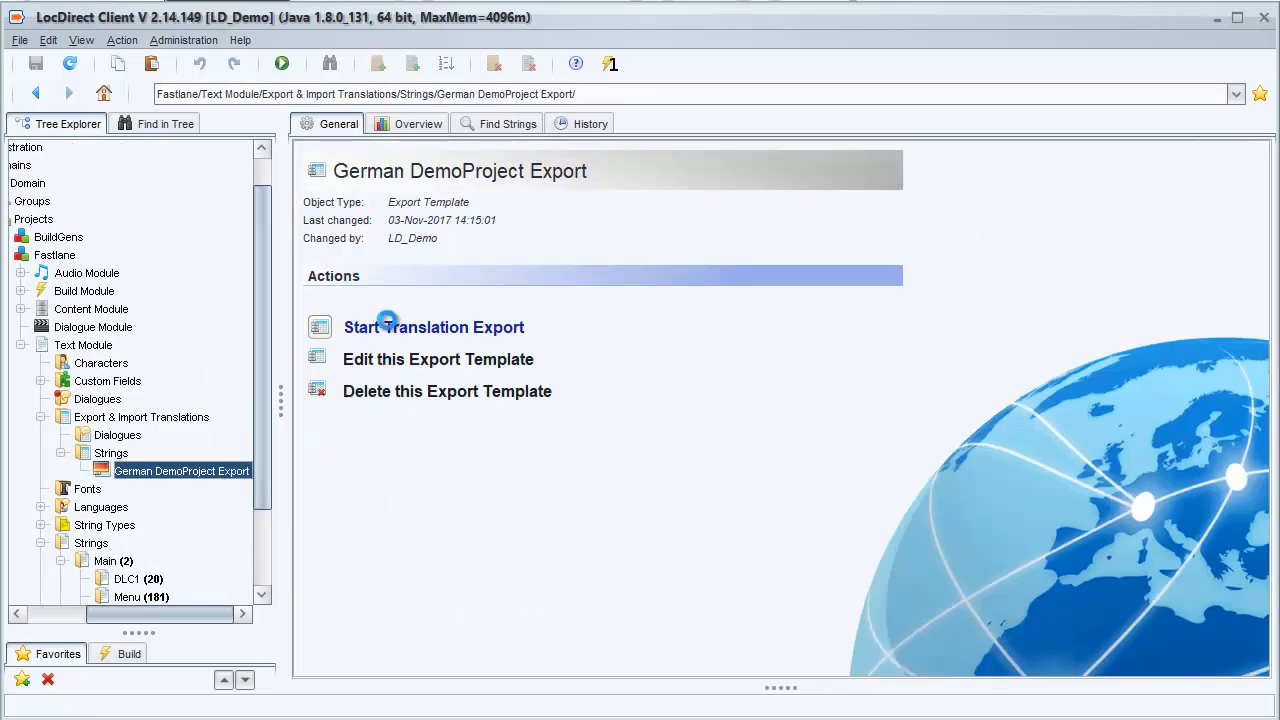
left_click(390, 328)
left_click(908, 583)
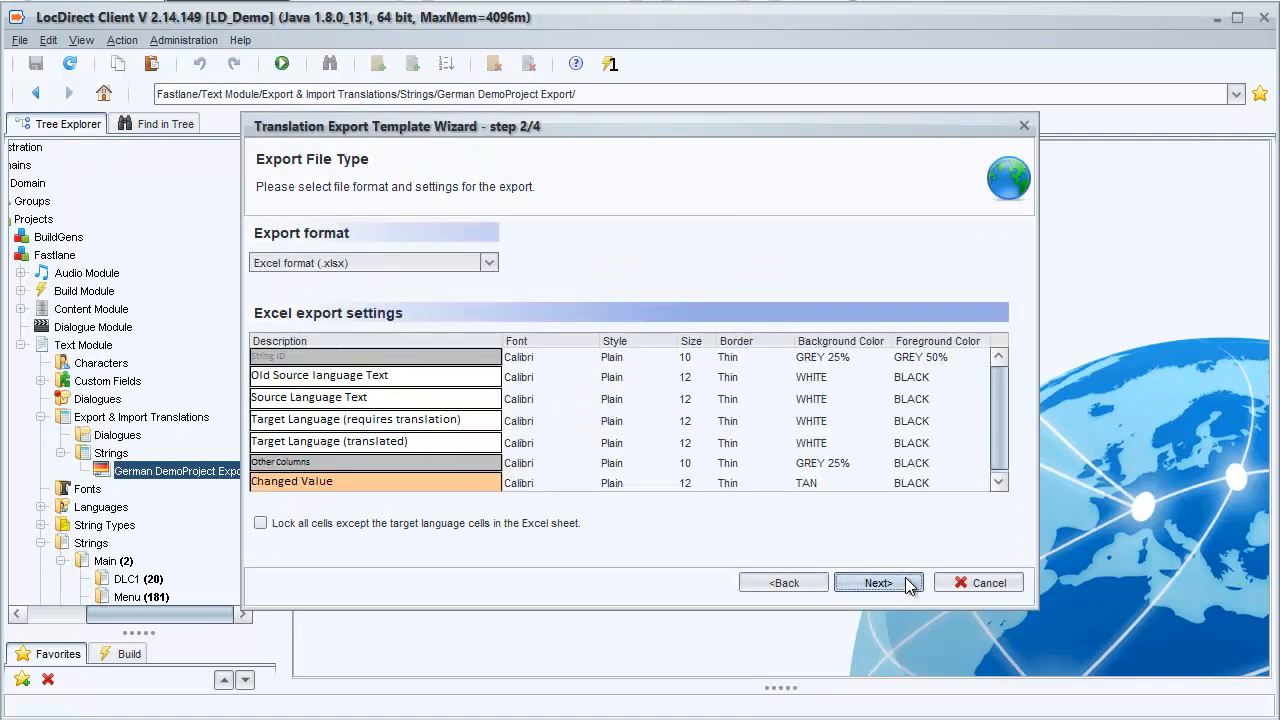
left_click(908, 583)
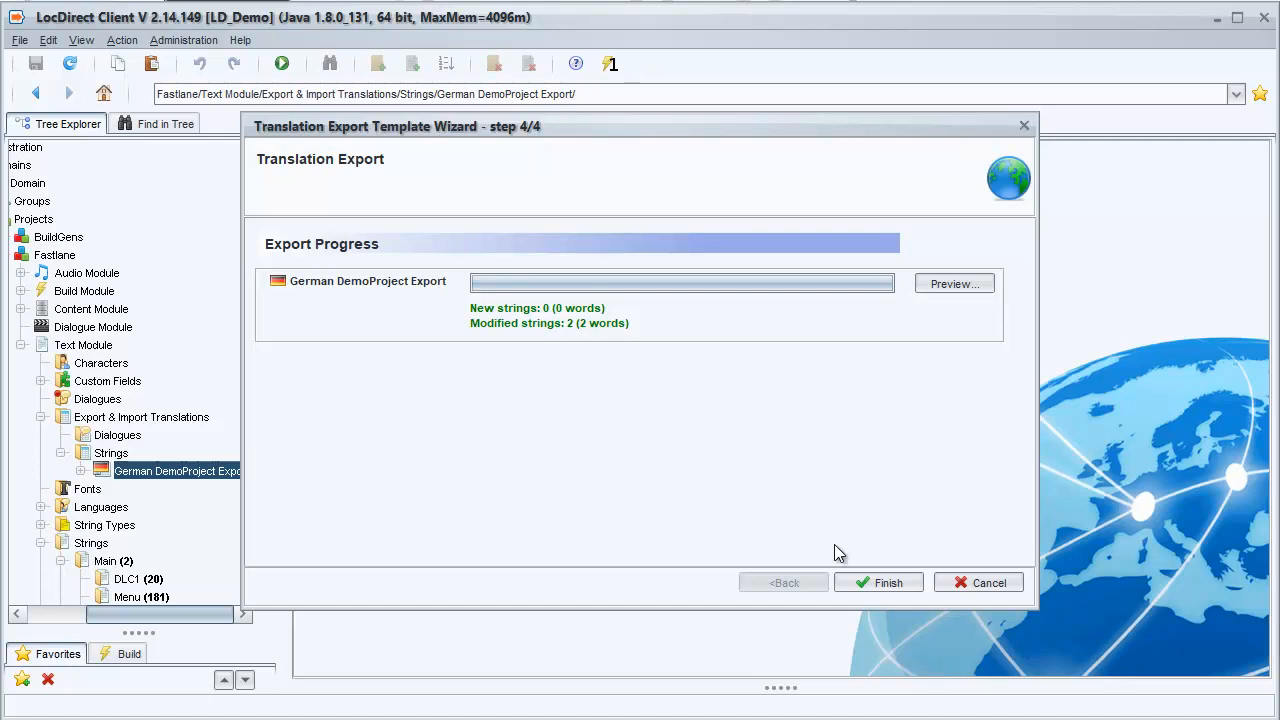
left_click(872, 580)
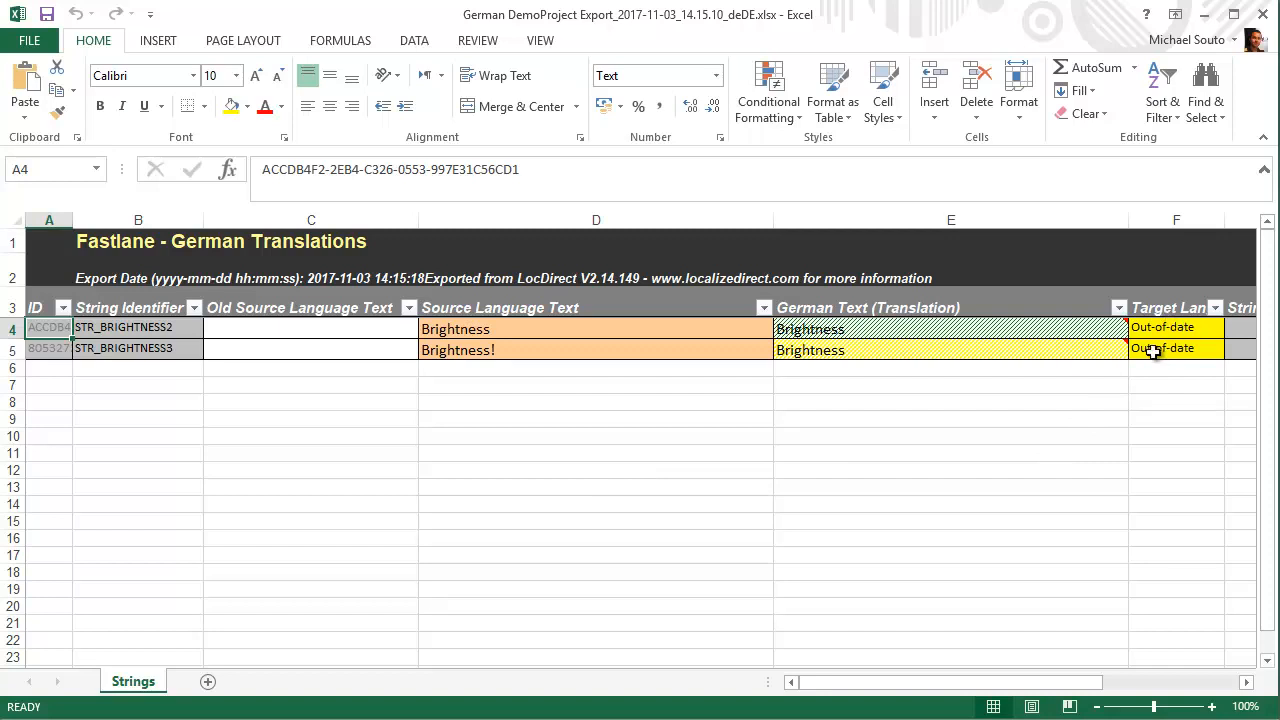
Step: In the exported Excel sheet, set the German text of STR_BRIGHTNESS3 to "Brightness!" and of STR_BRIGHTNESS2 to "Brightnesstest", and save the workbook
left_click(879, 345)
double_click(875, 352)
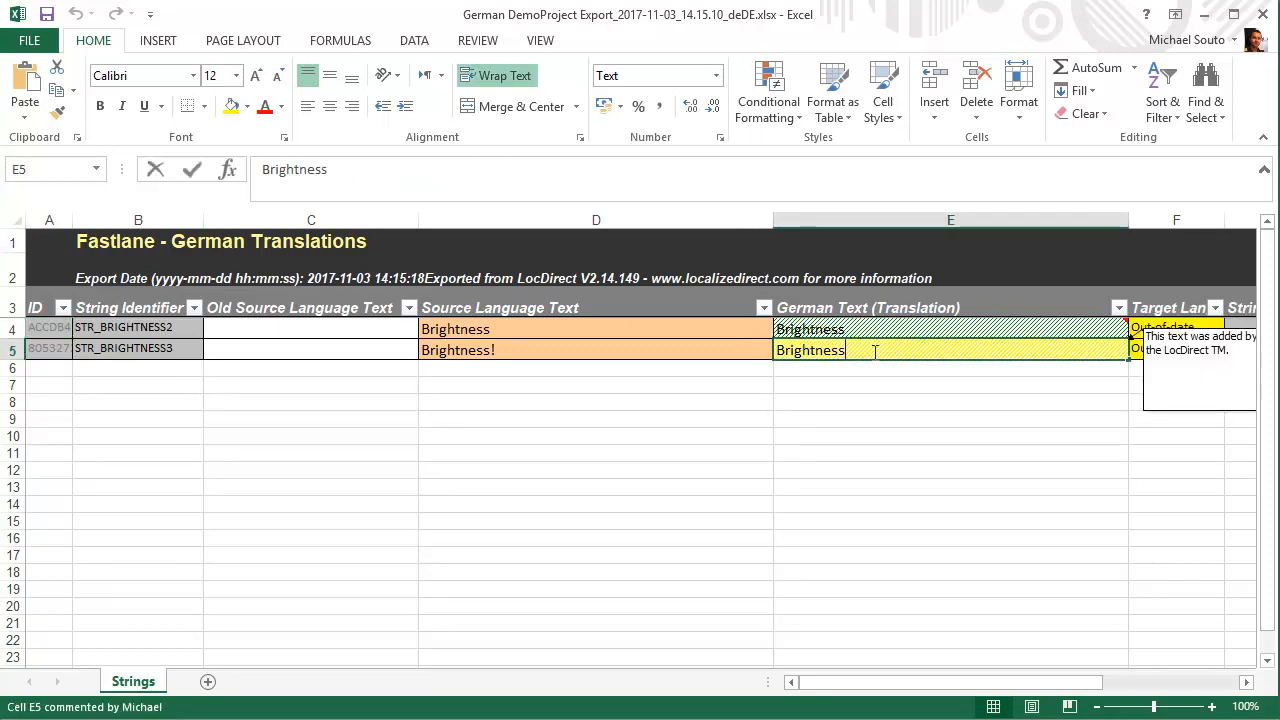
type("!")
left_click(877, 332)
double_click(878, 329)
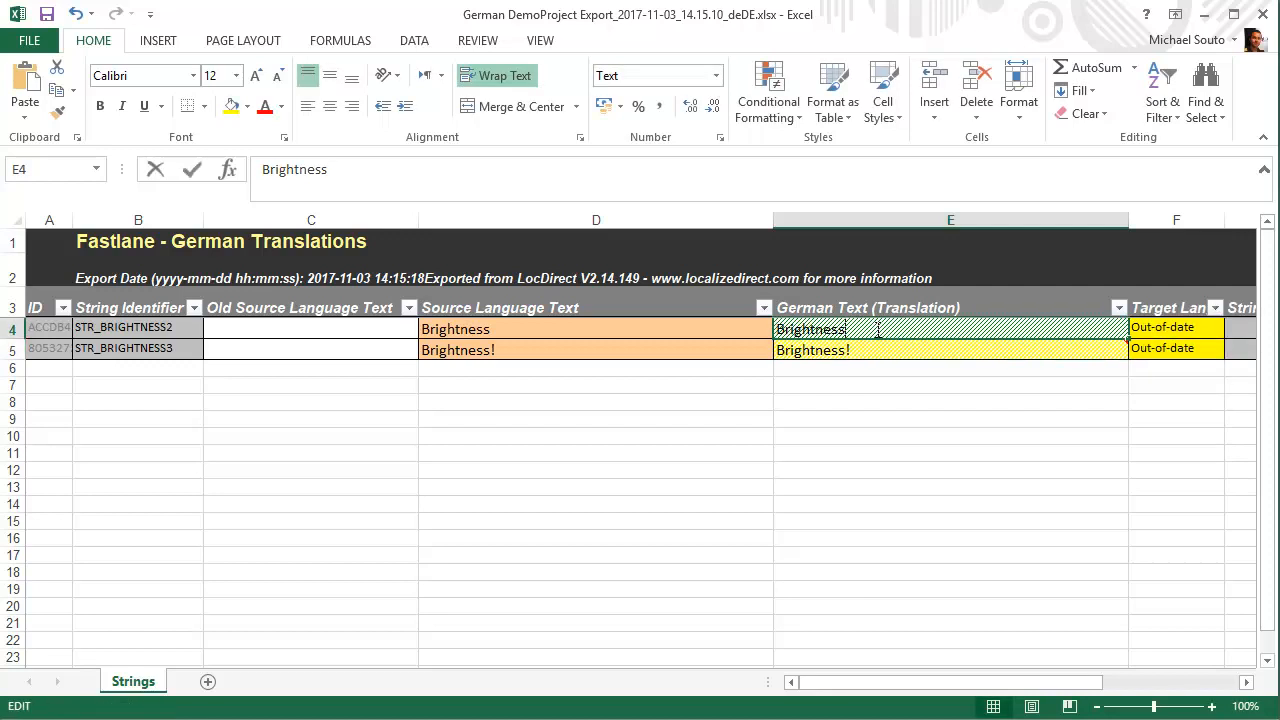
type("test")
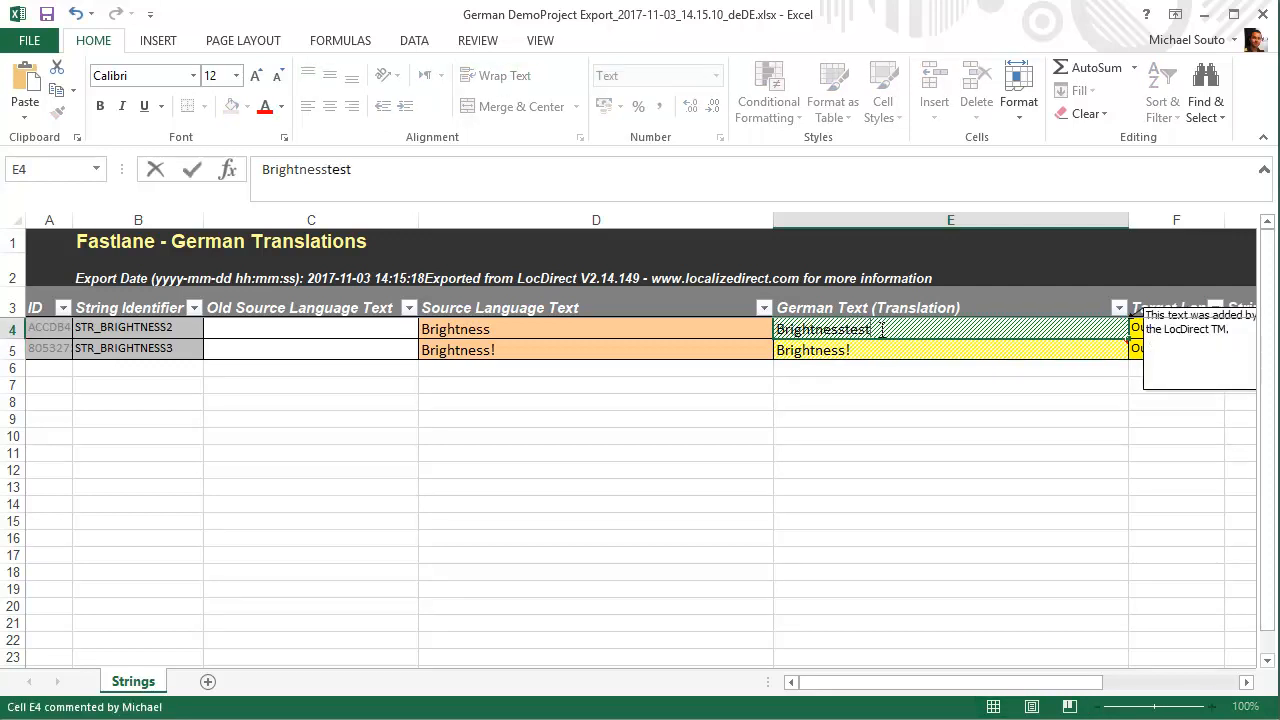
key("ctrl+s")
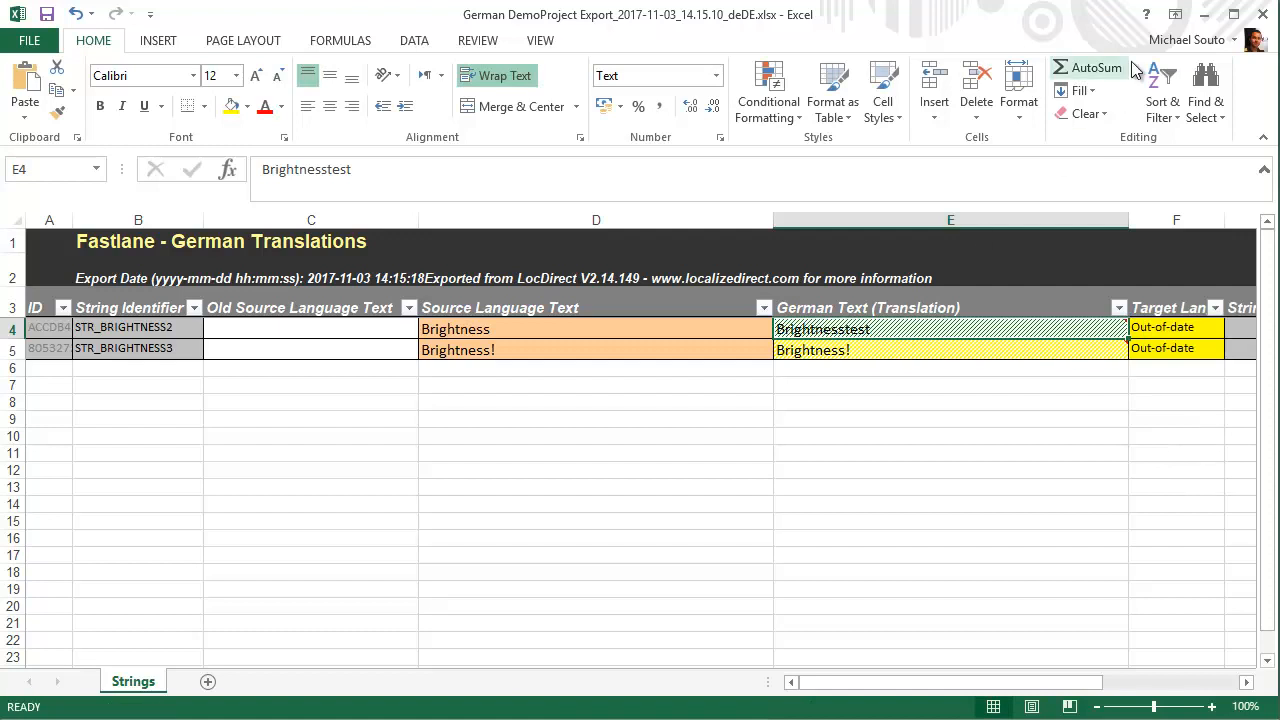
left_click(1204, 15)
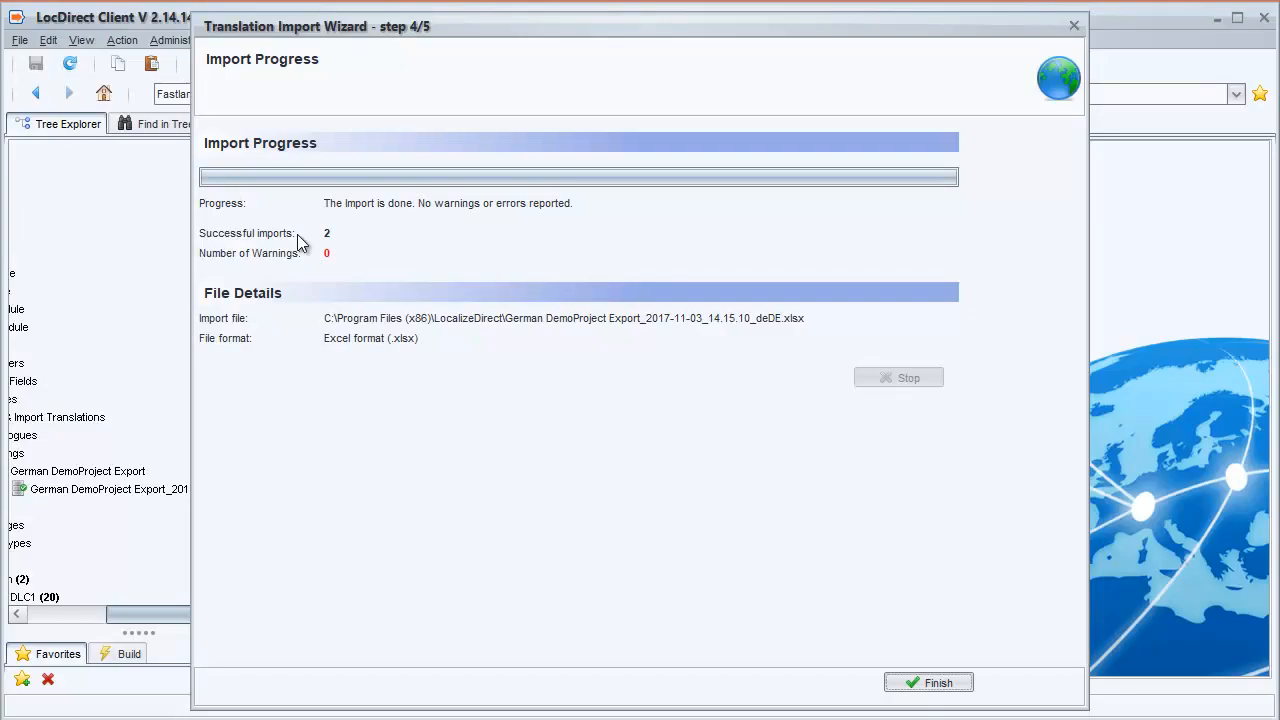
Step: Finish the import of the German translations and open the Main folder under Strings in the Fastlane Text Module
left_click(932, 682)
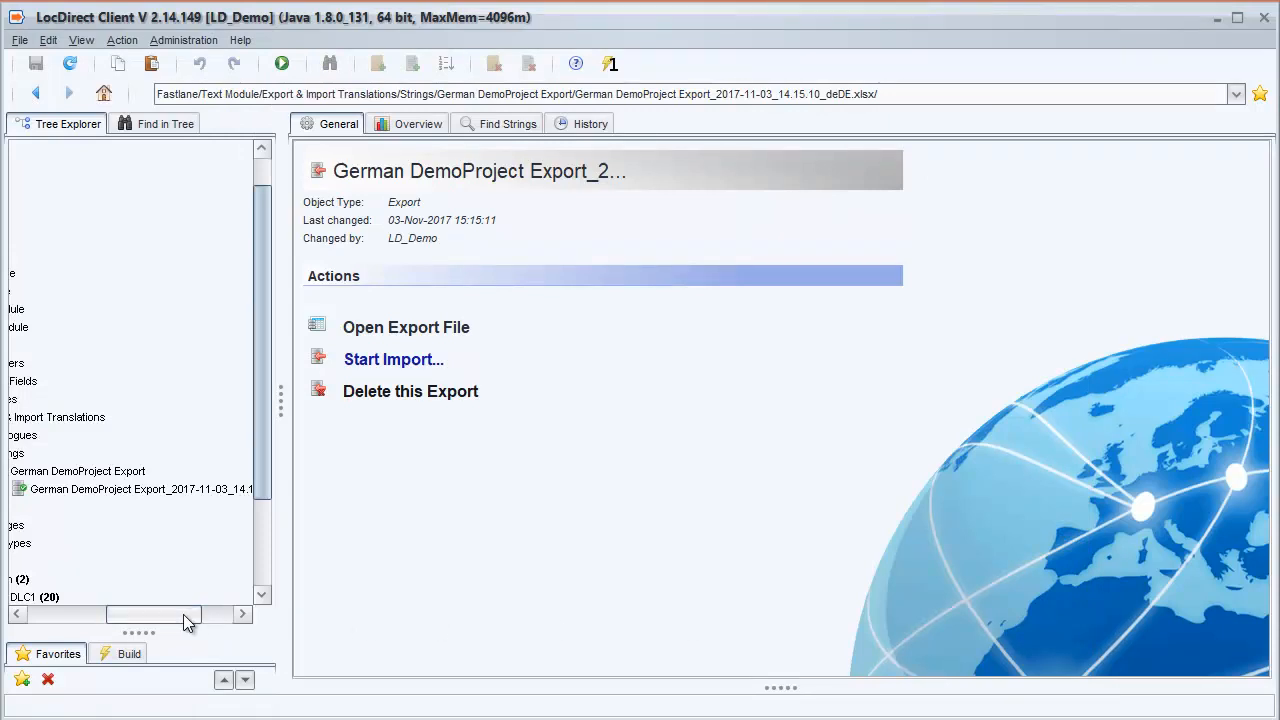
left_click_drag(183, 614, 160, 613)
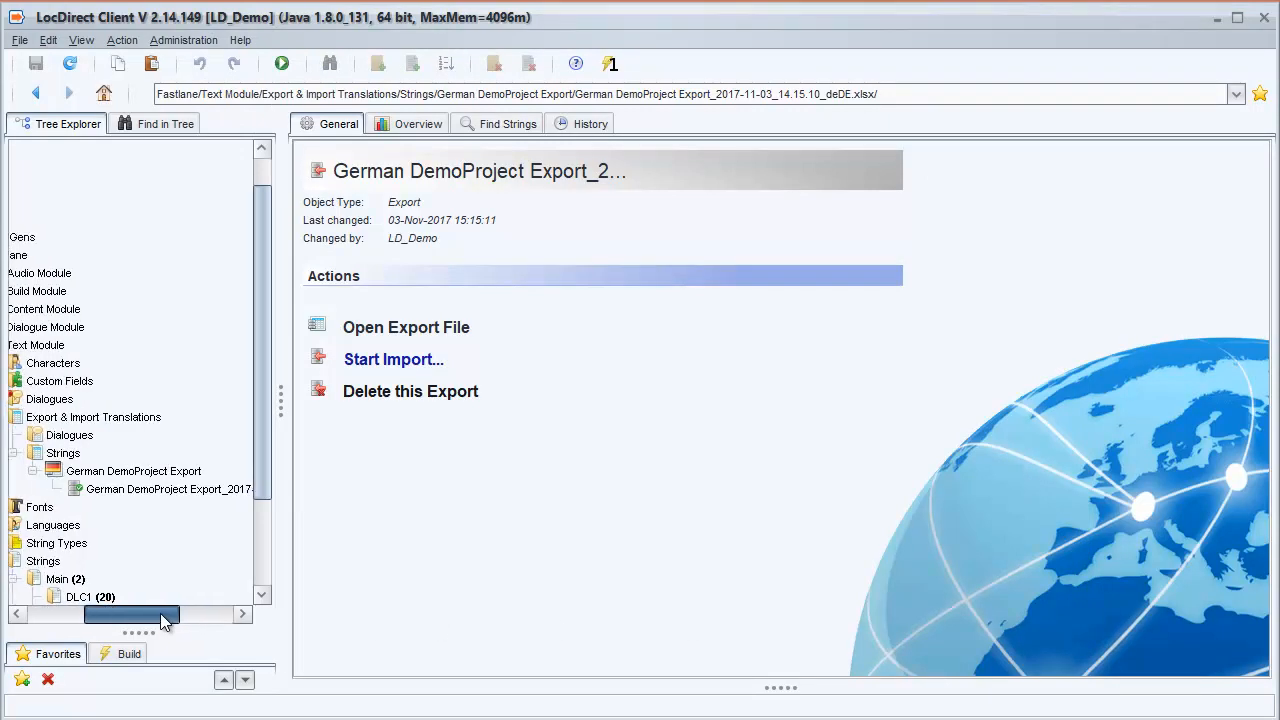
left_click(62, 580)
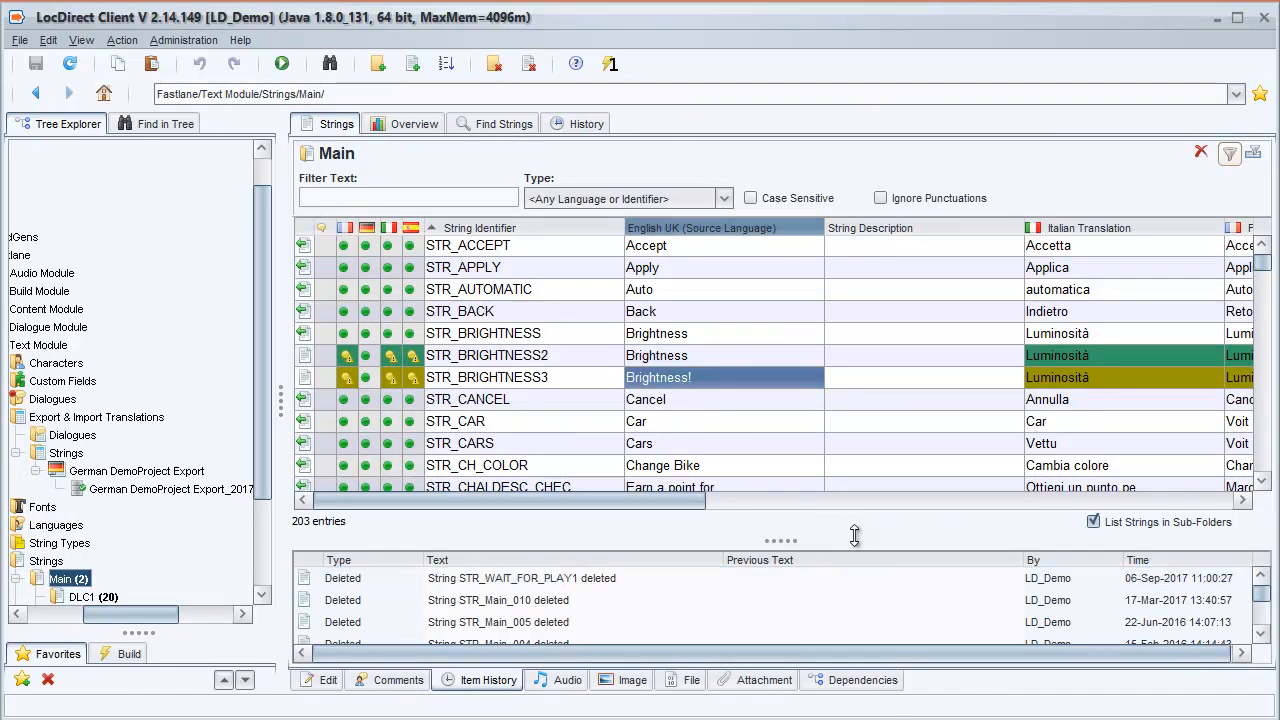
Step: Enlarge the item history area and examine the change history of STR_BRIGHTNESS3, including who made each translation entry
left_click_drag(783, 540, 783, 480)
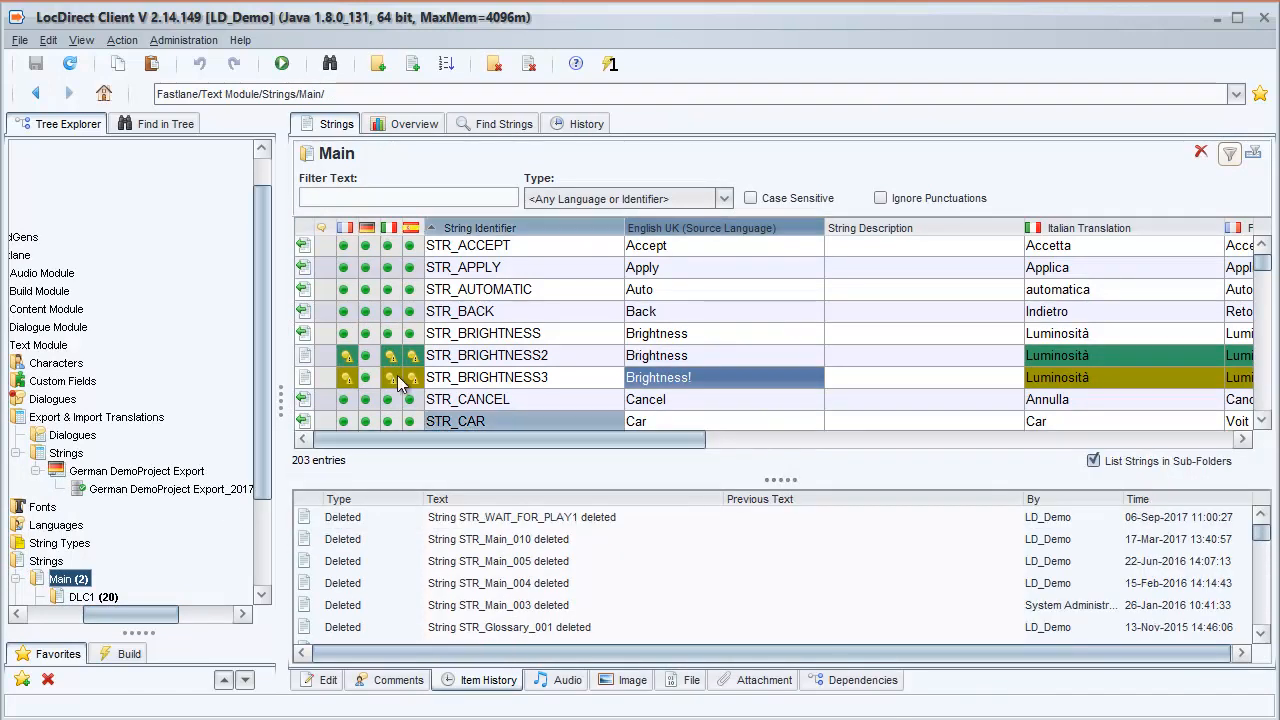
left_click(310, 381)
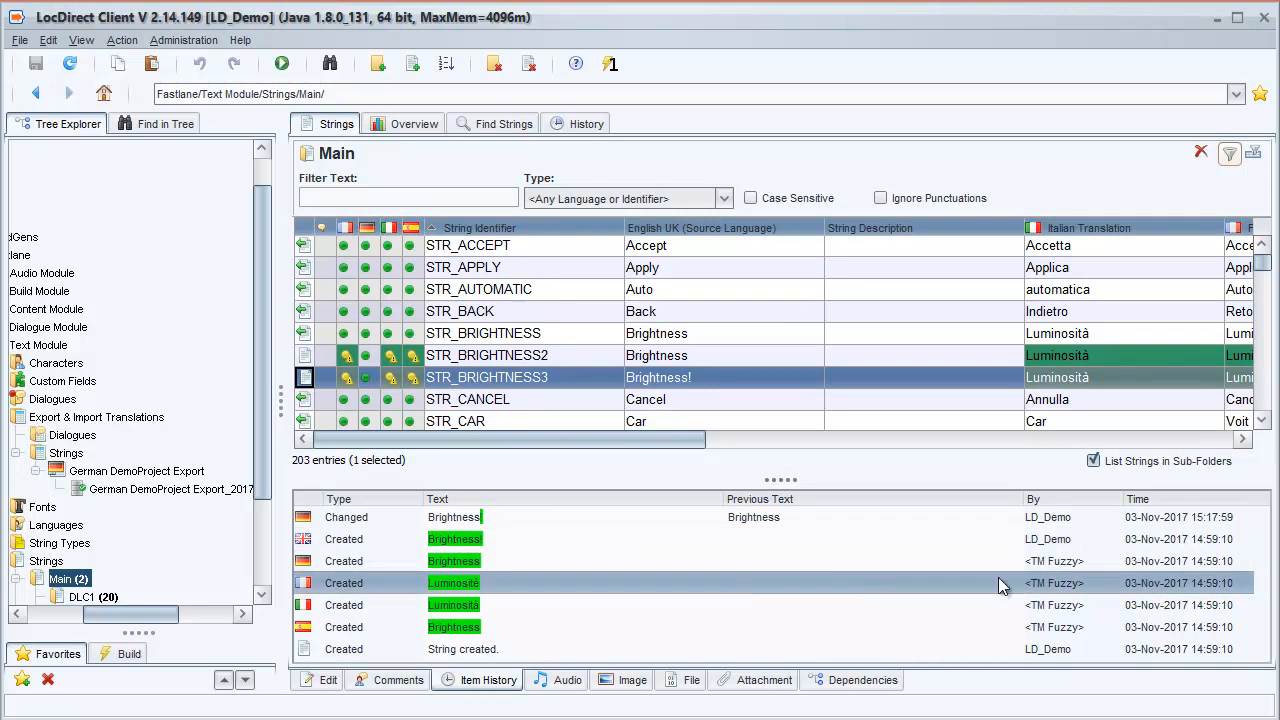
left_click(1072, 571)
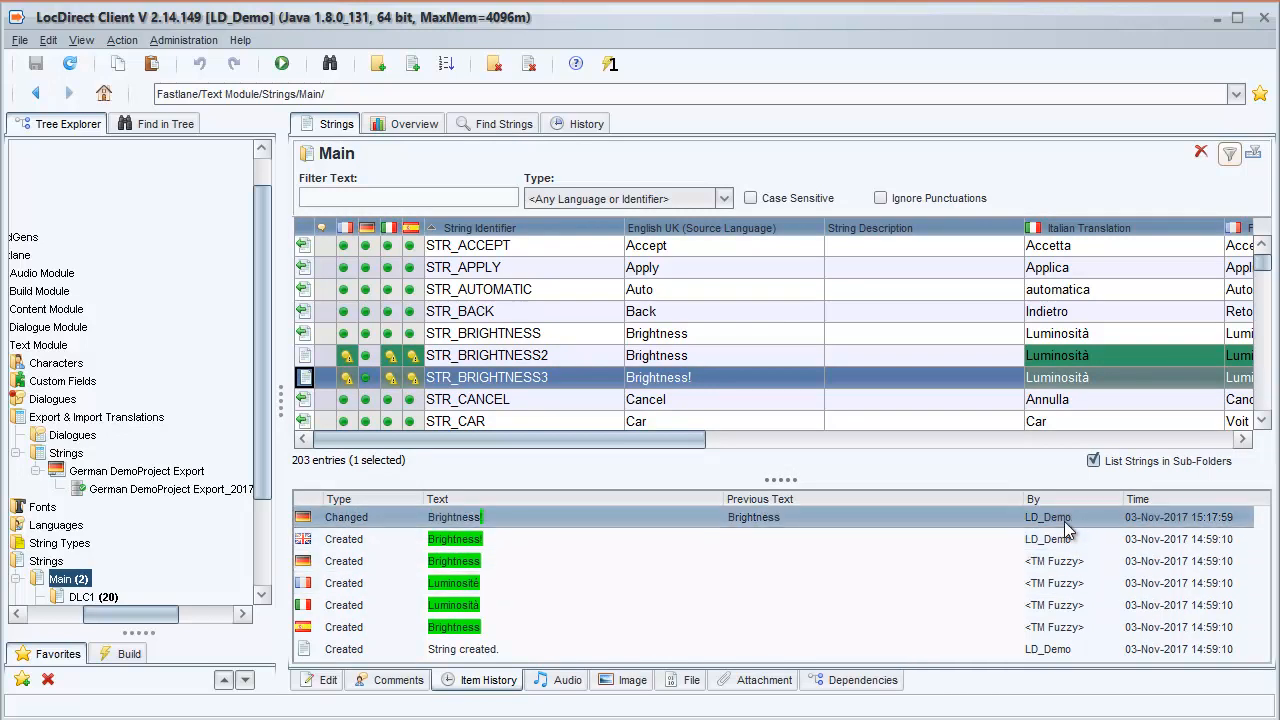